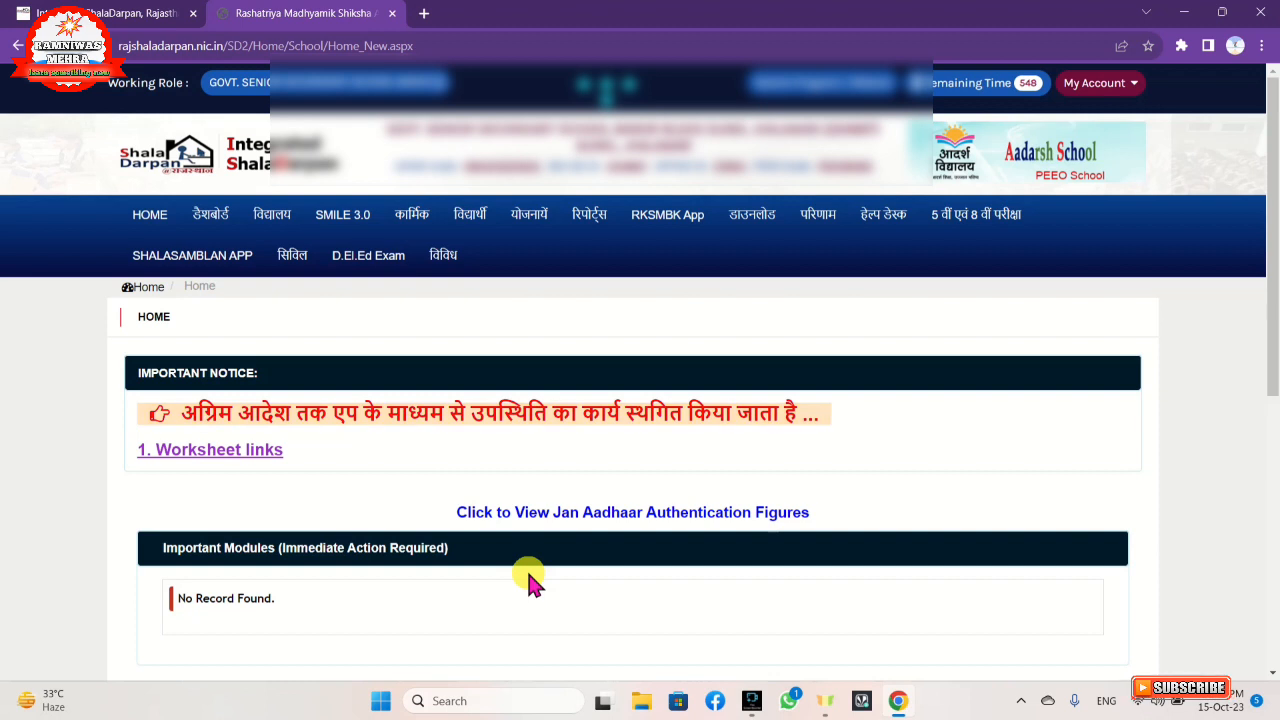
# Open the staff joining page from the कार्मिक menu and check the Join From Counseling option.
pyautogui.click(421, 226)
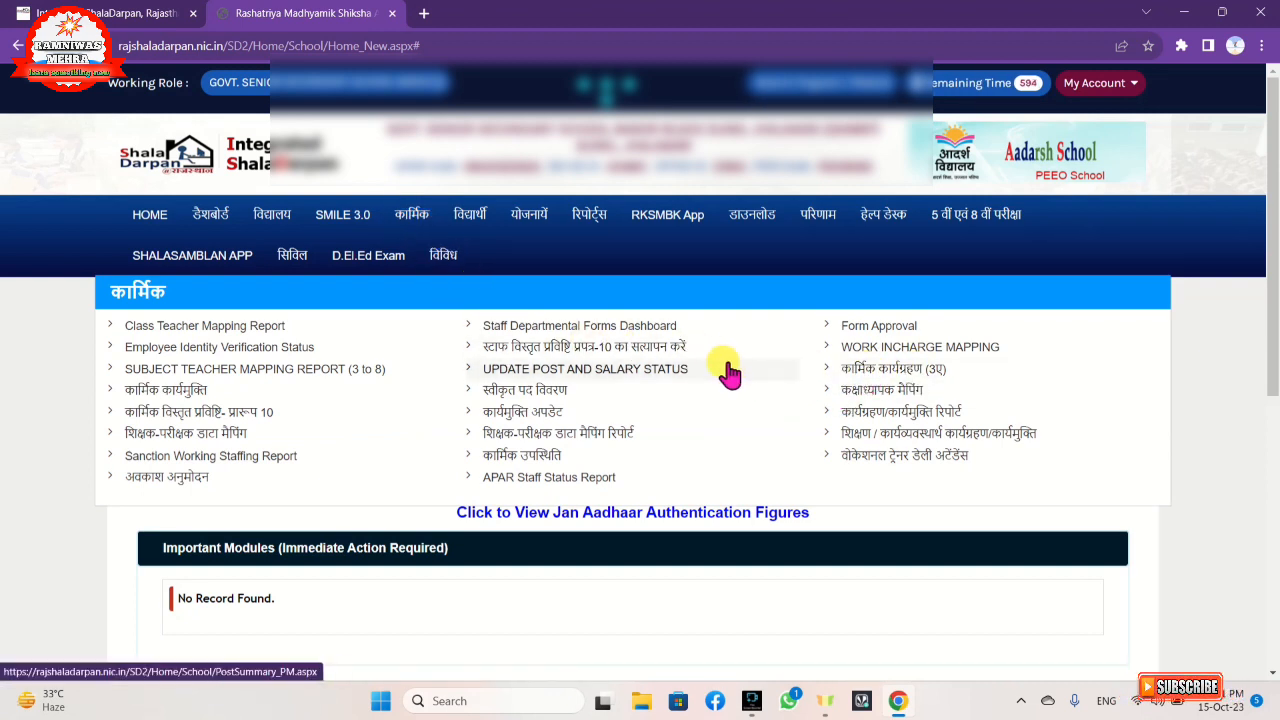
pyautogui.click(876, 370)
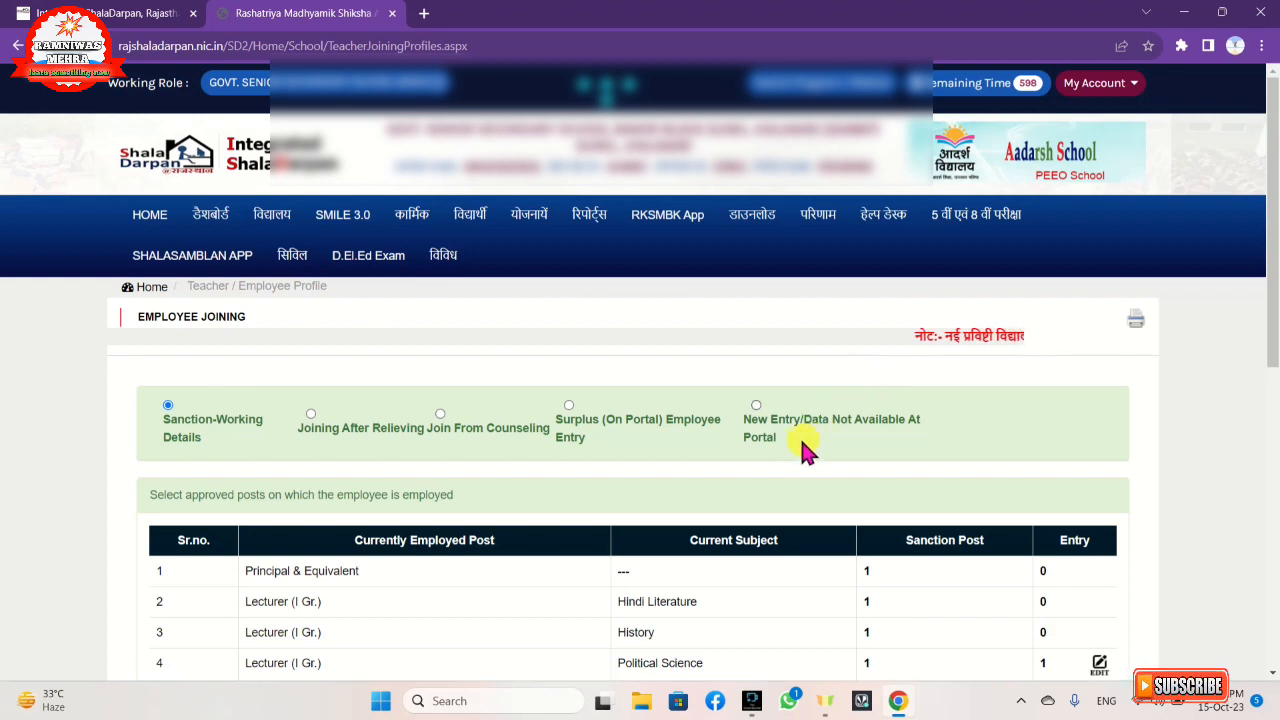
pyautogui.click(443, 420)
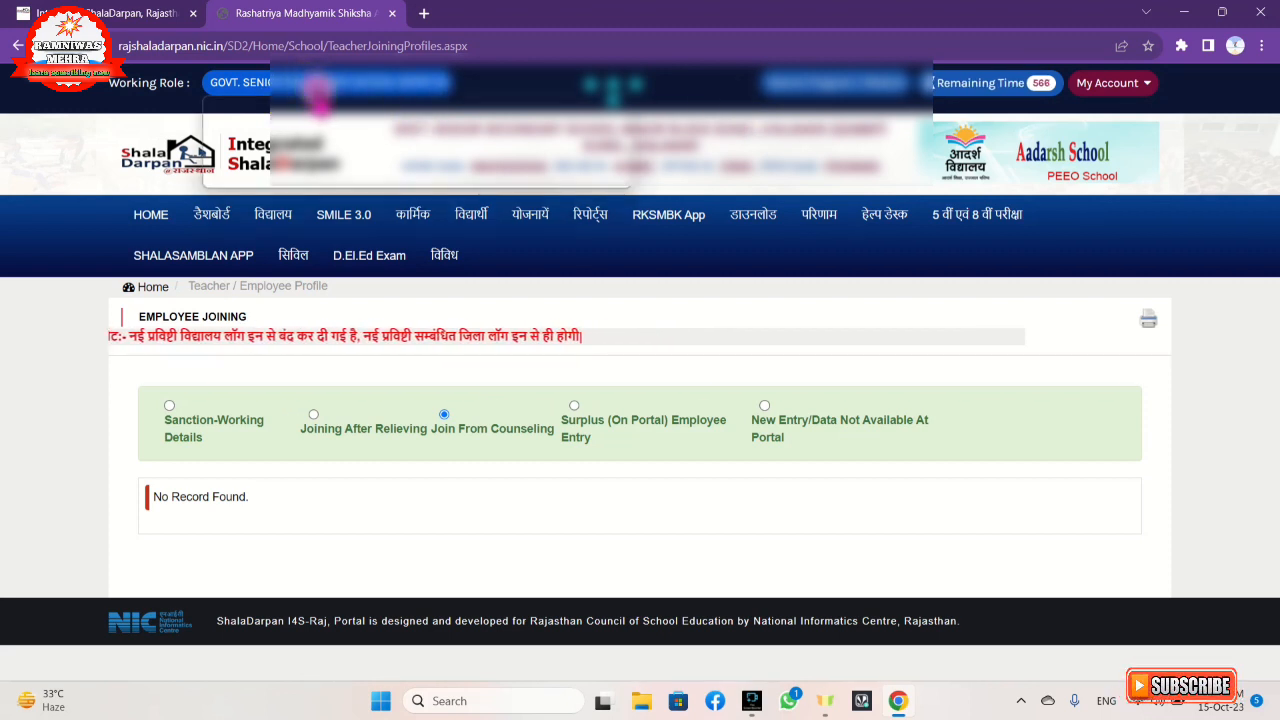
# Switch the working role to PEEO and dismiss the role-change confirmation.
pyautogui.click(315, 86)
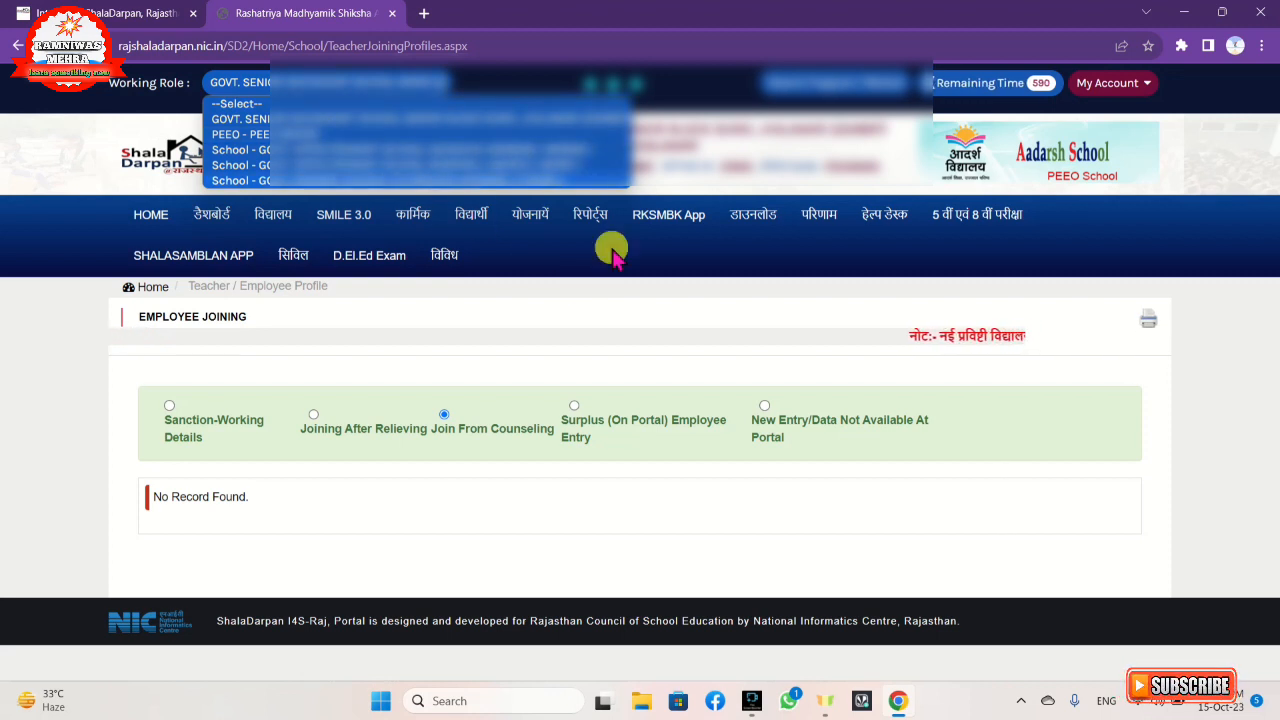
pyautogui.click(258, 136)
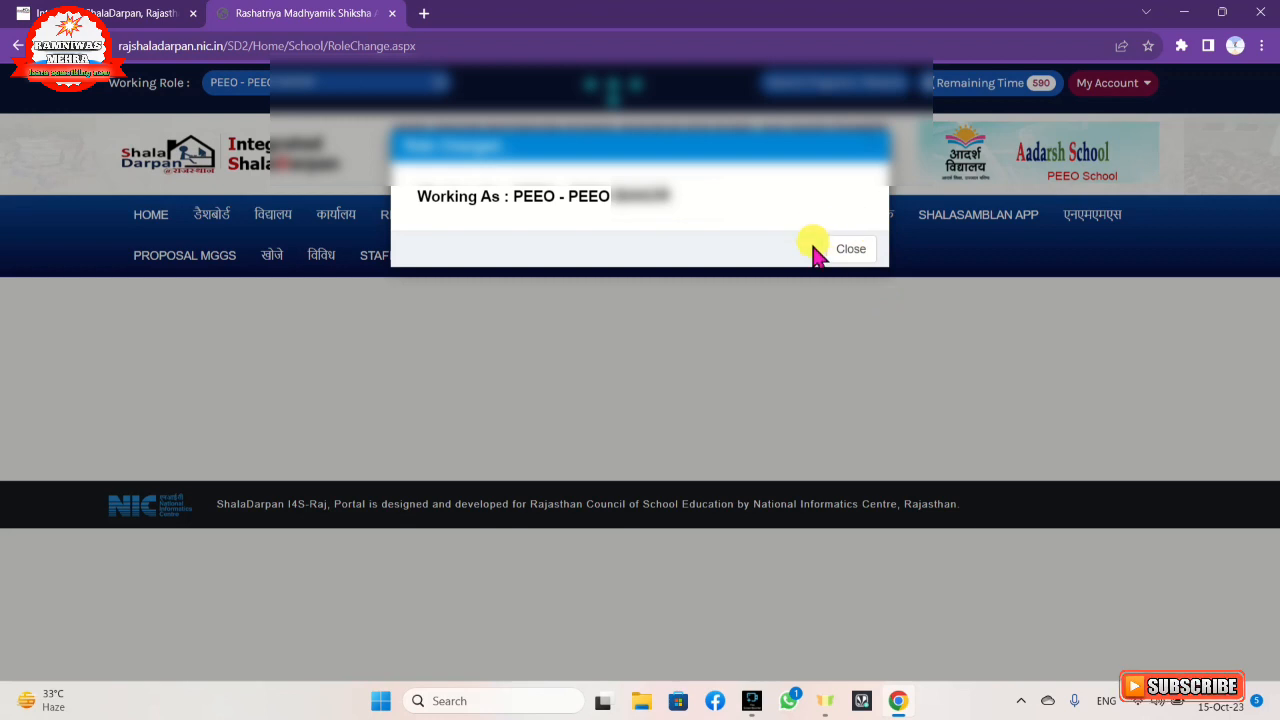
pyautogui.click(855, 254)
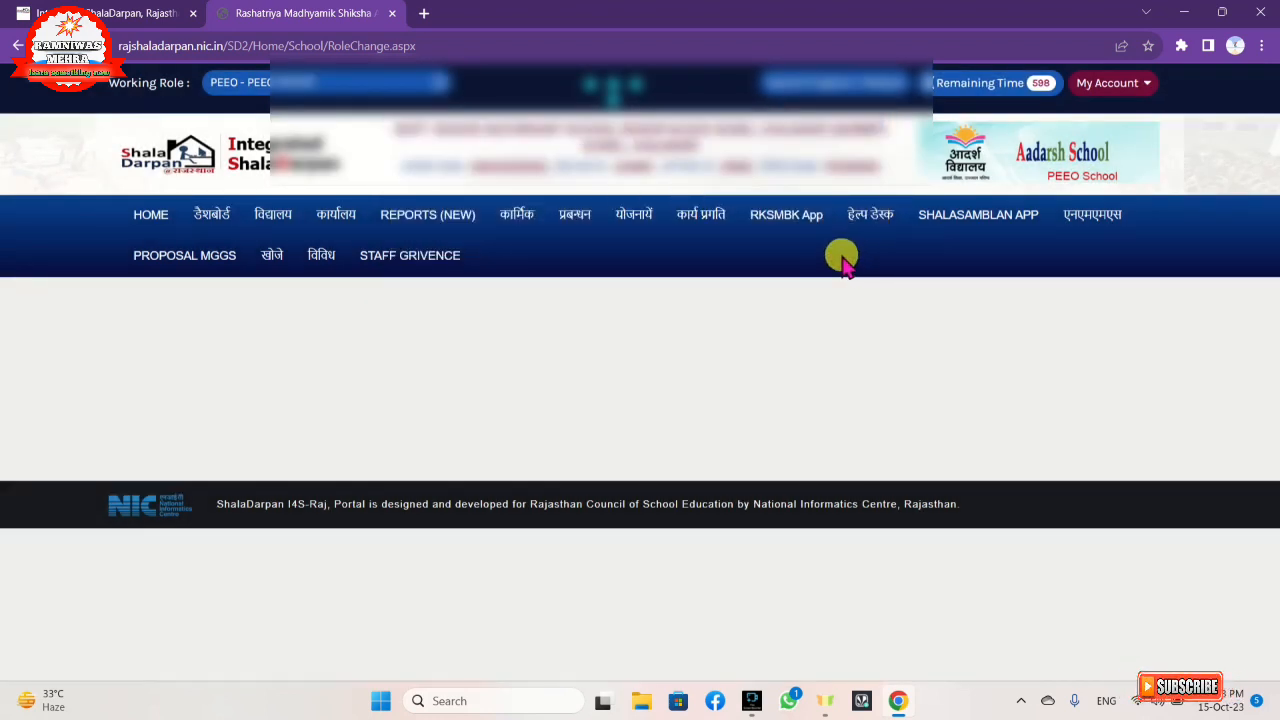
# Open the PEEO staff joining/relieving page under कार्यालय and start a joining entry for the second school.
pyautogui.click(340, 228)
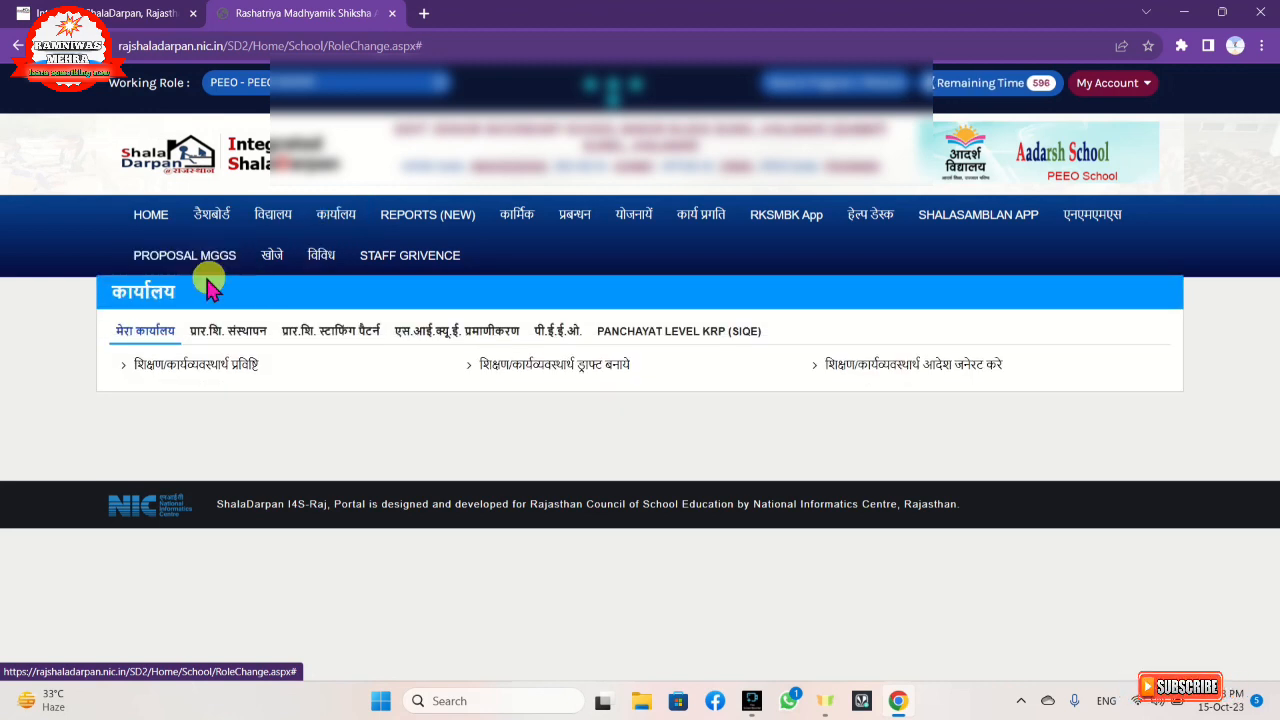
pyautogui.click(240, 343)
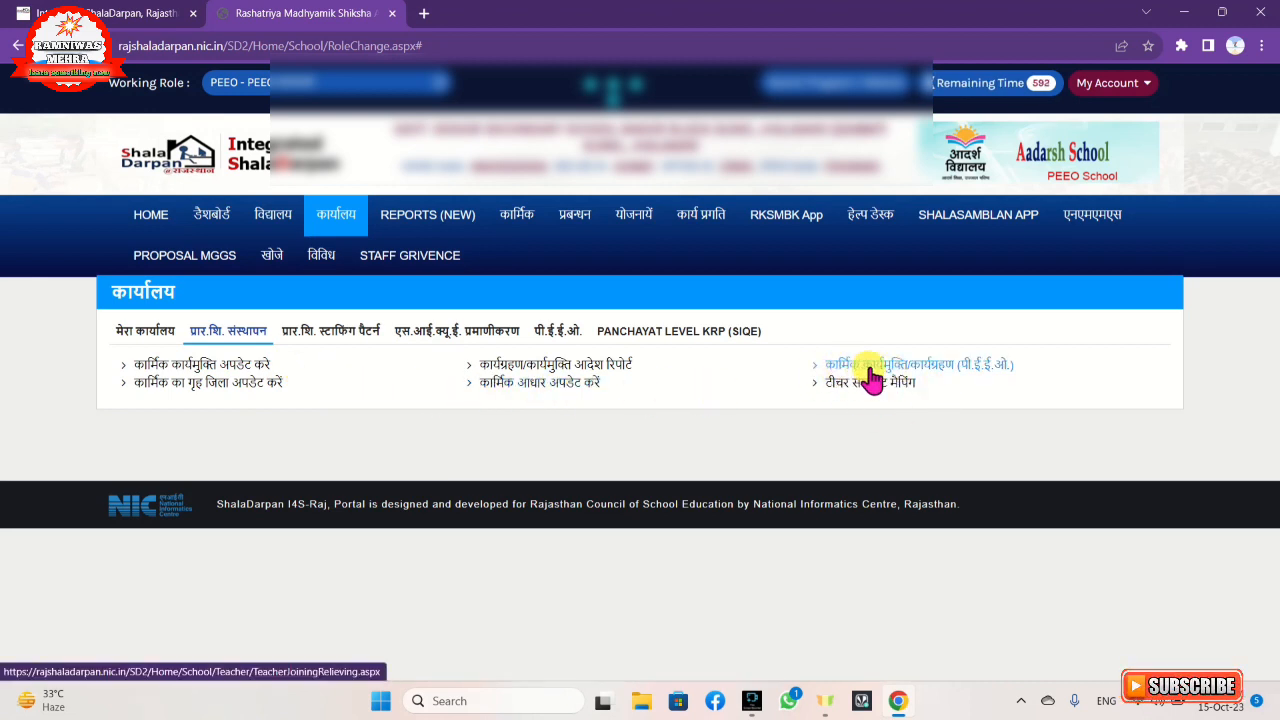
pyautogui.click(916, 370)
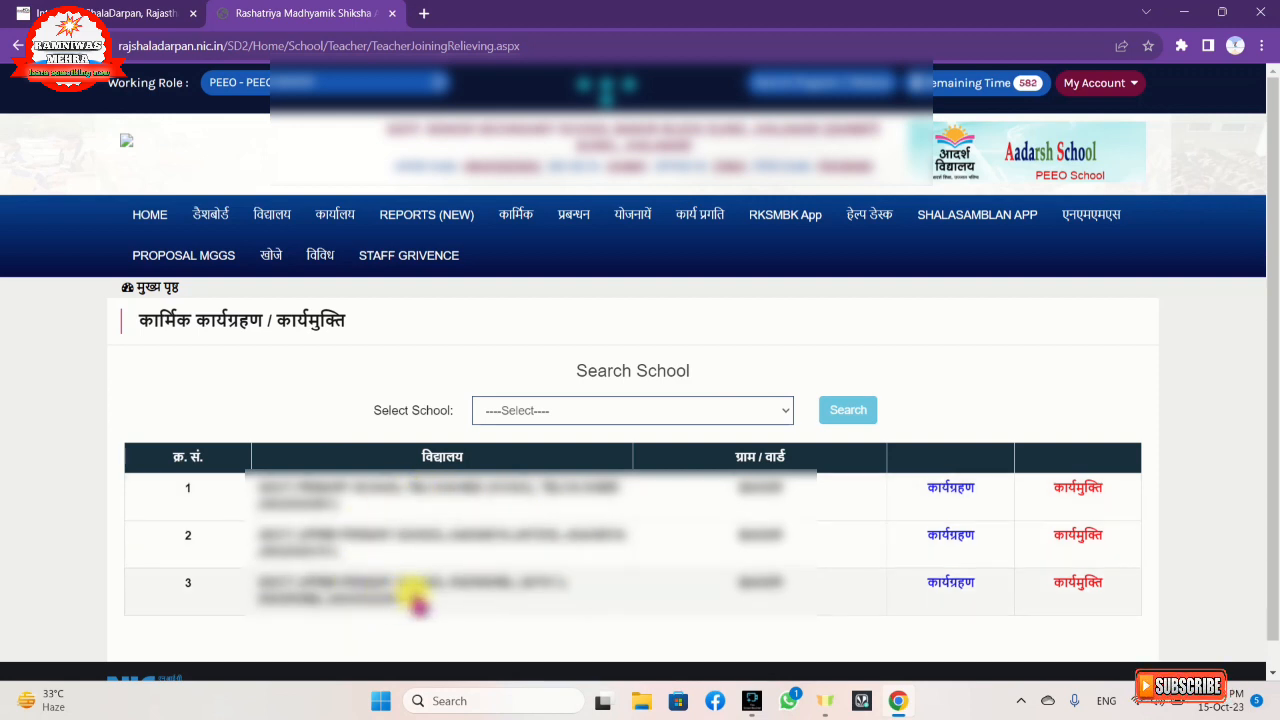
pyautogui.click(948, 537)
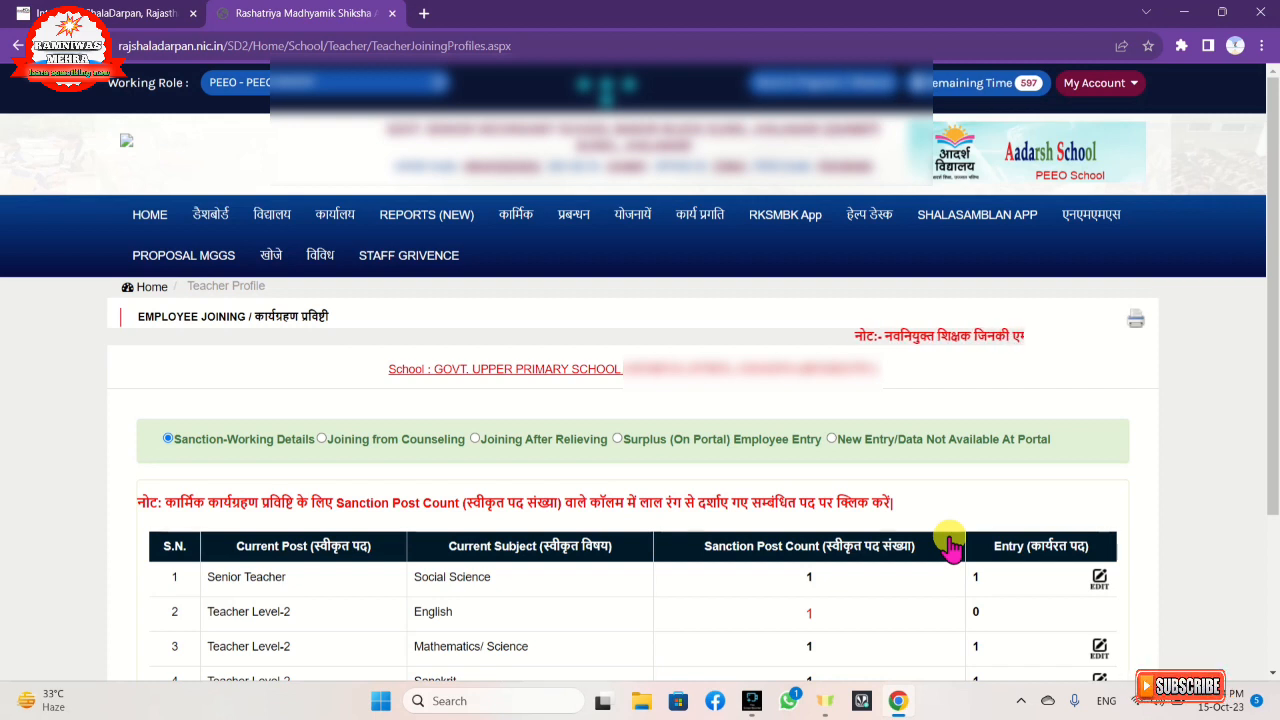
# Choose Joining from Counseling and open the listed candidate's joining form.
pyautogui.scroll(-3, 357, 503)
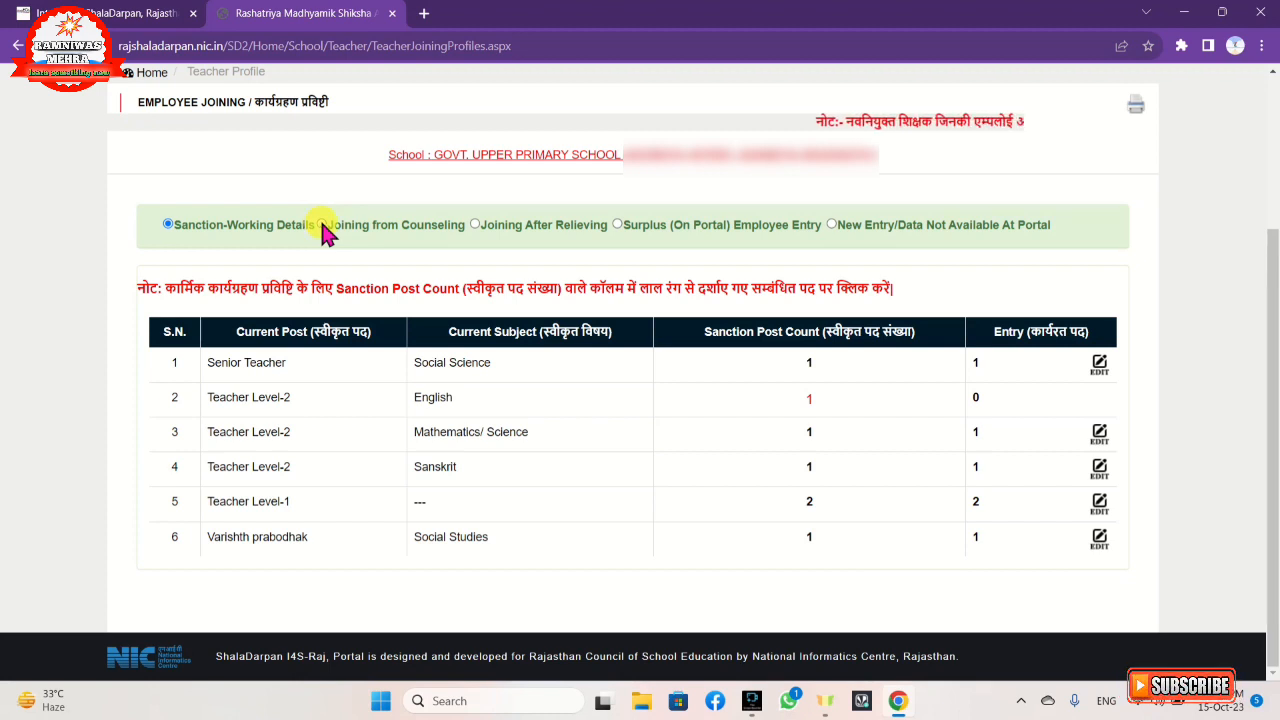
pyautogui.click(322, 225)
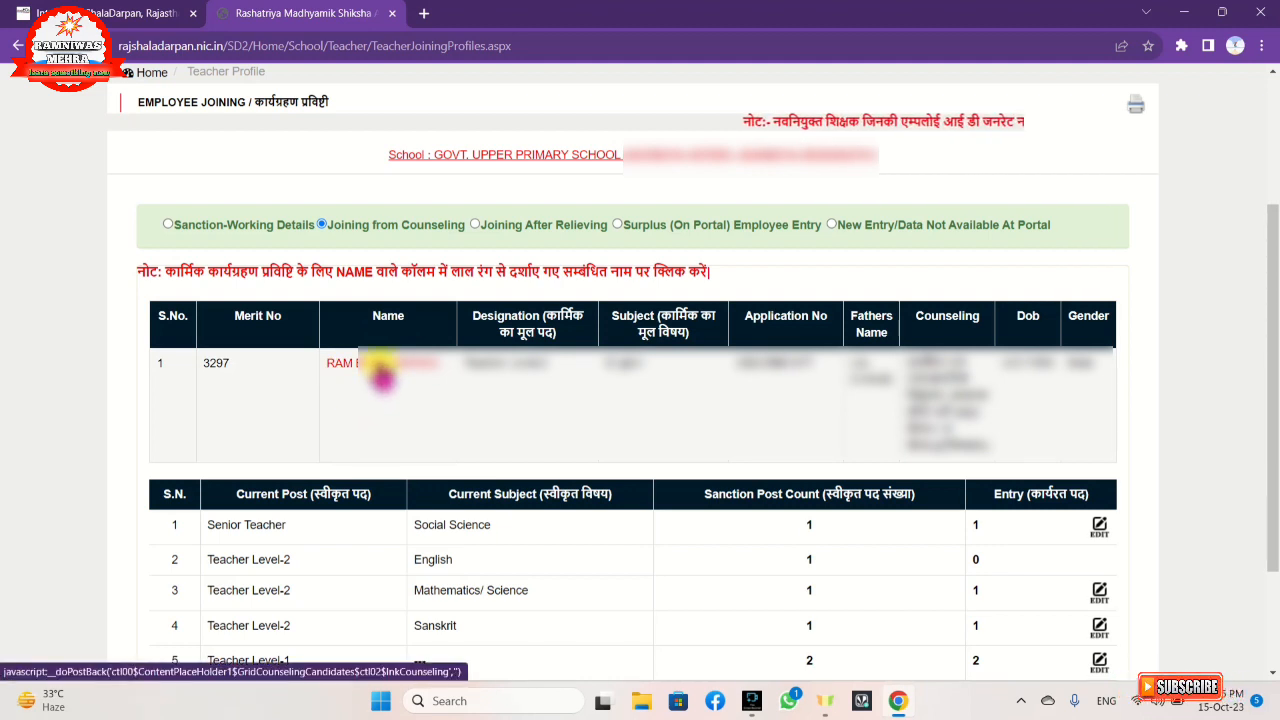
pyautogui.click(381, 366)
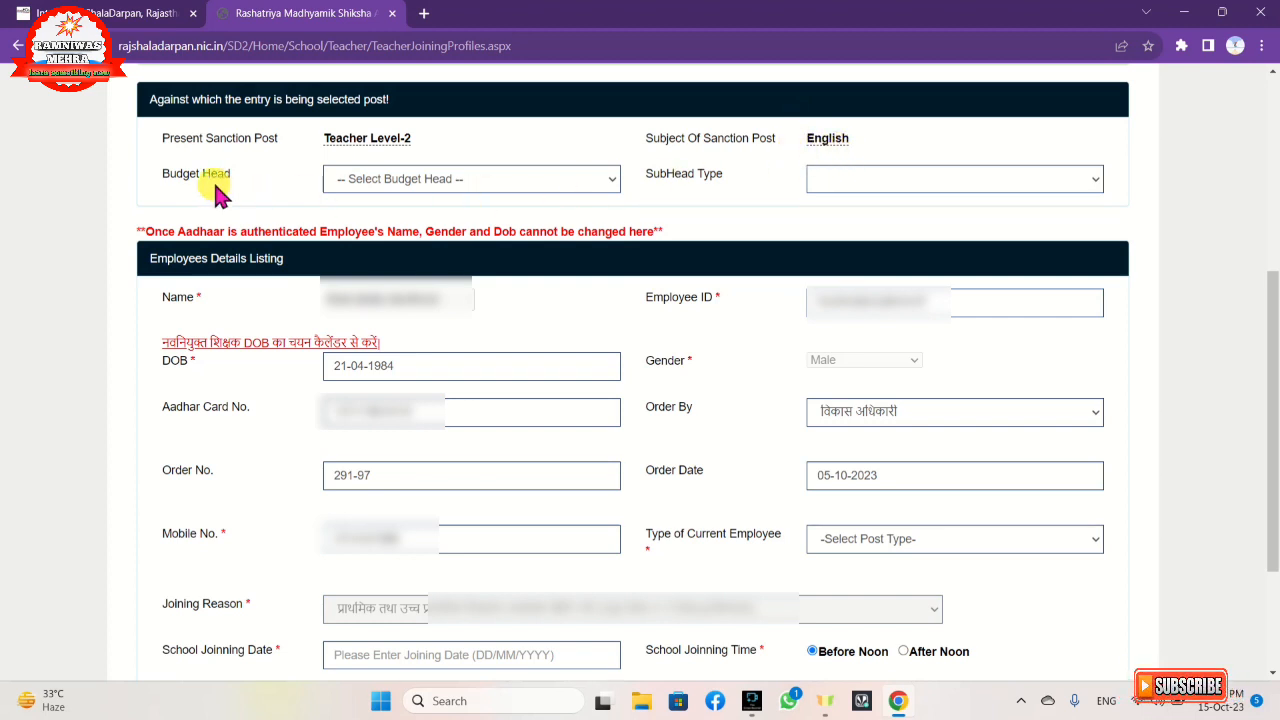
# Set the budget head to राज्य निधि and open the sub head type list.
pyautogui.click(466, 178)
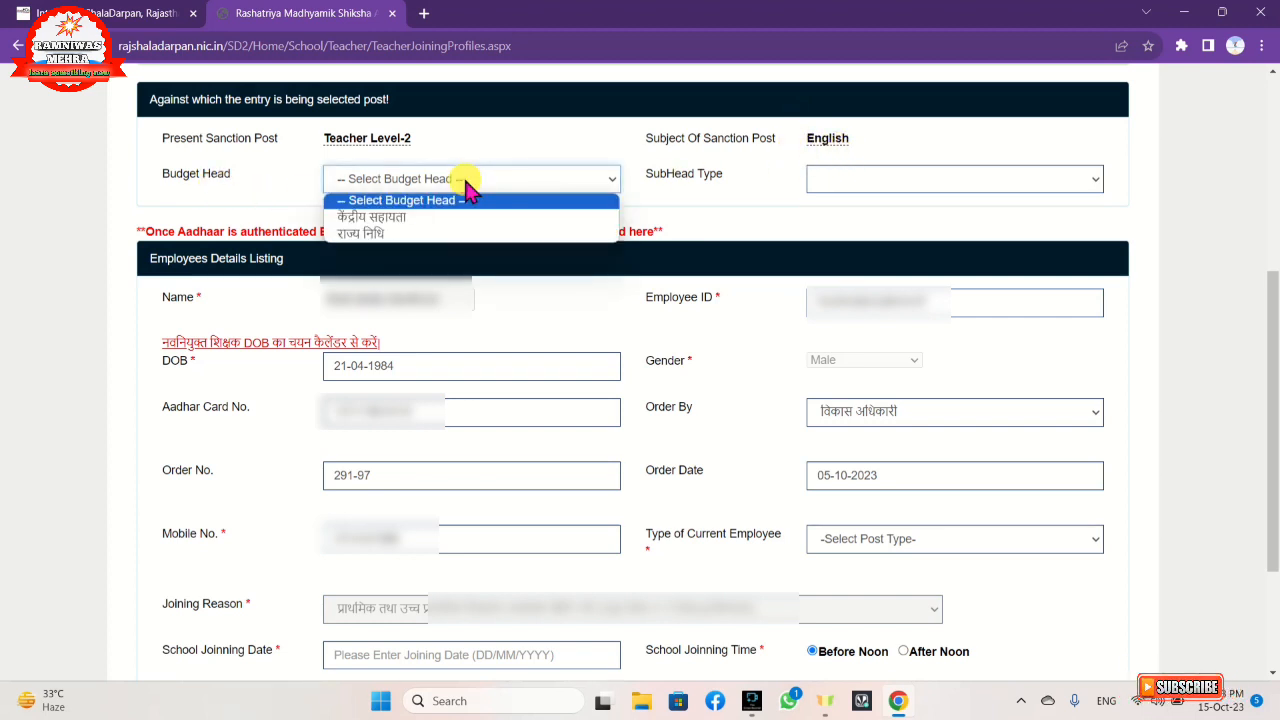
pyautogui.click(443, 235)
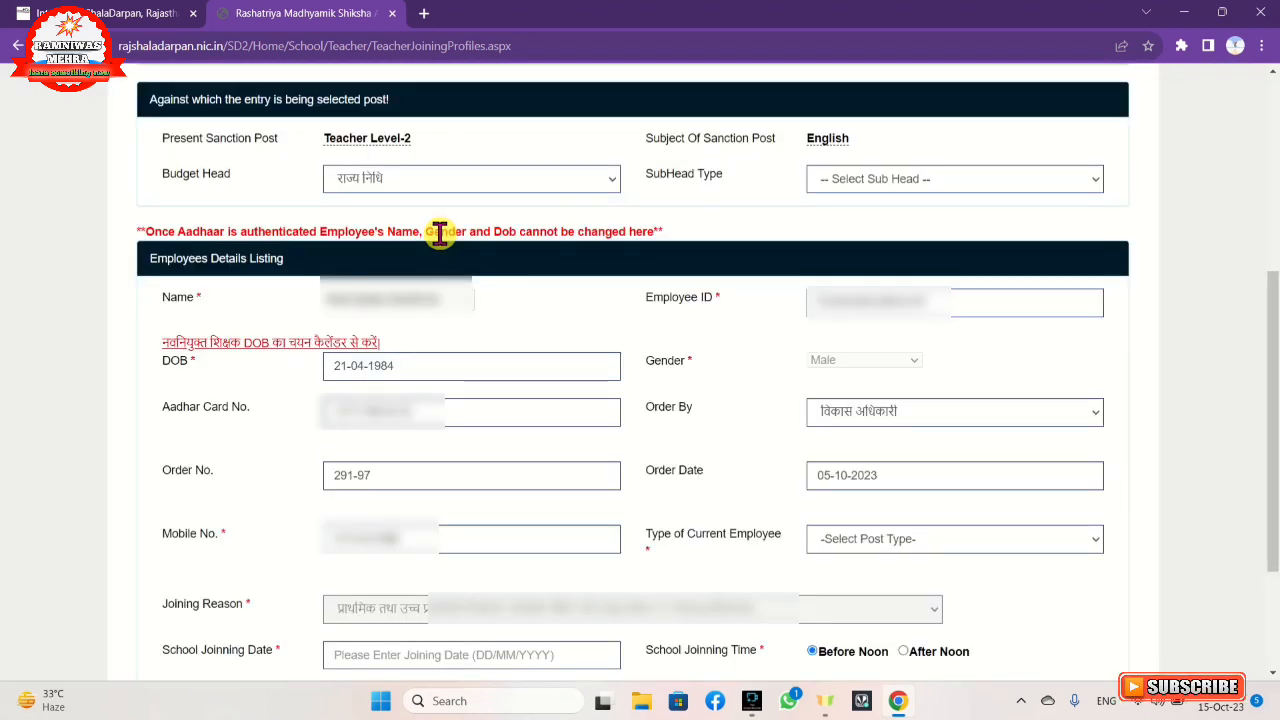
pyautogui.click(912, 180)
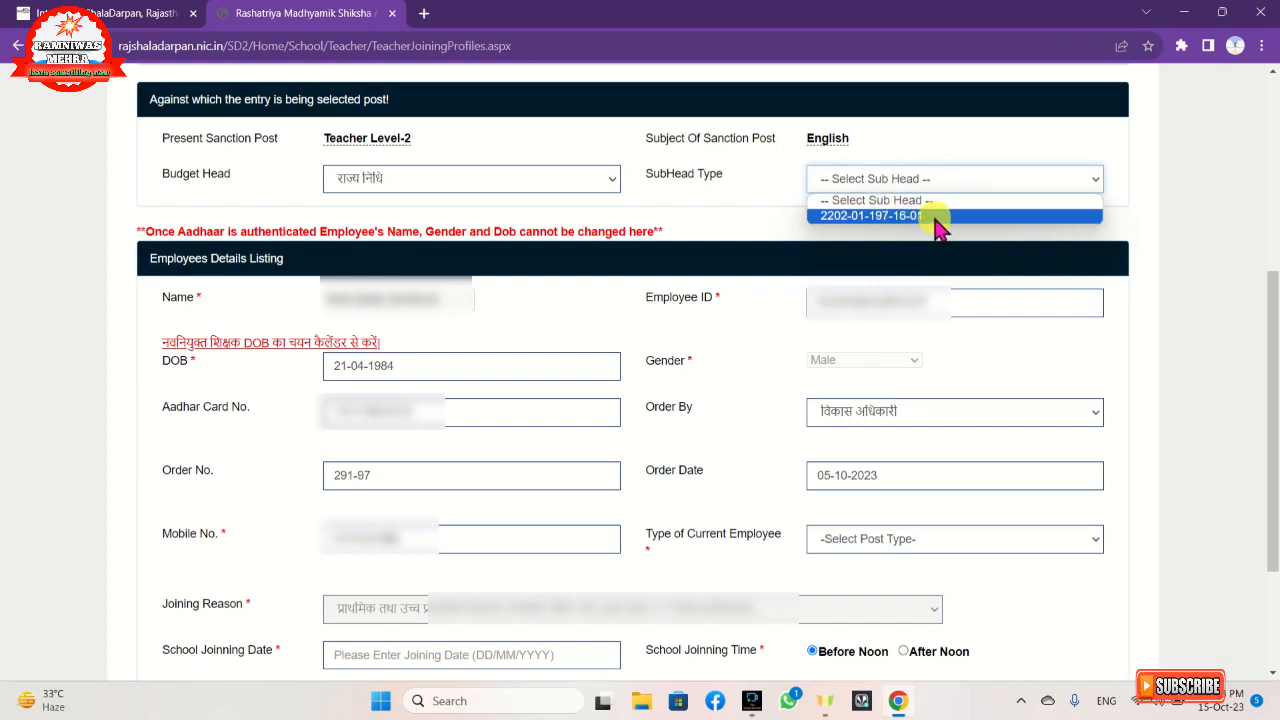
pyautogui.click(500, 188)
# Switch the budget head to केंद्रीय सहायता and check its sub head type options.
pyautogui.click(500, 185)
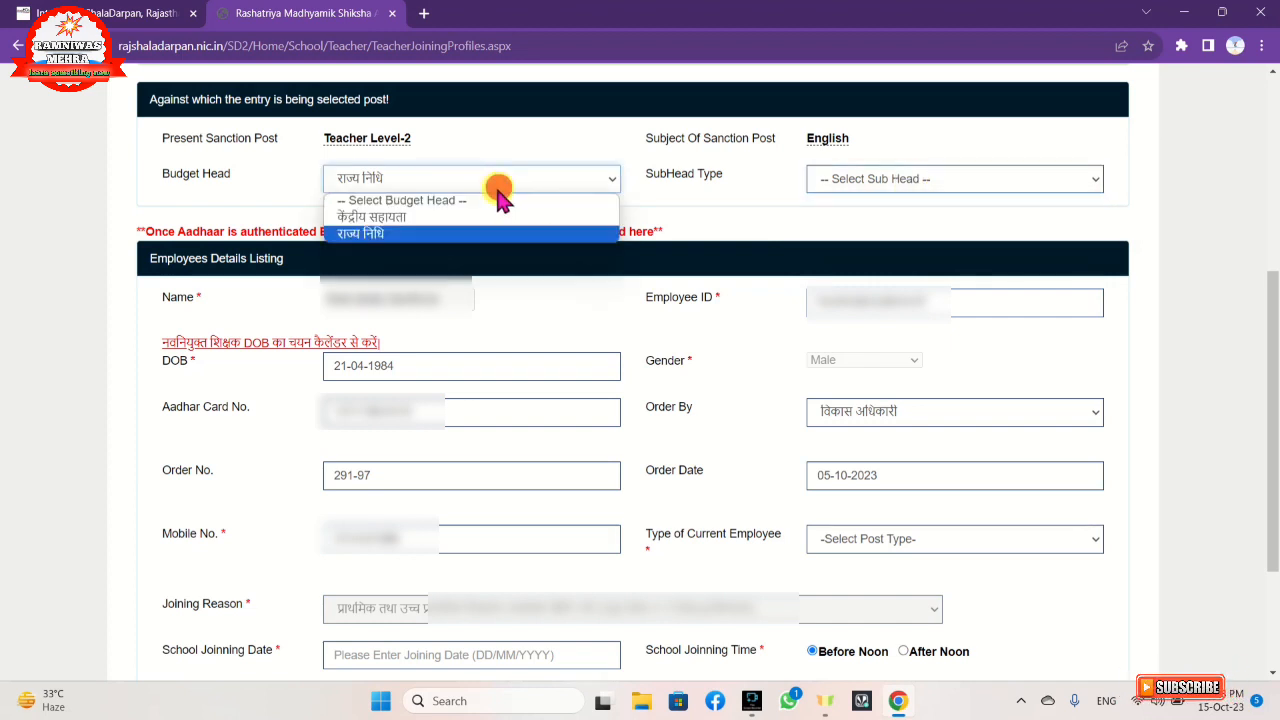
pyautogui.click(475, 217)
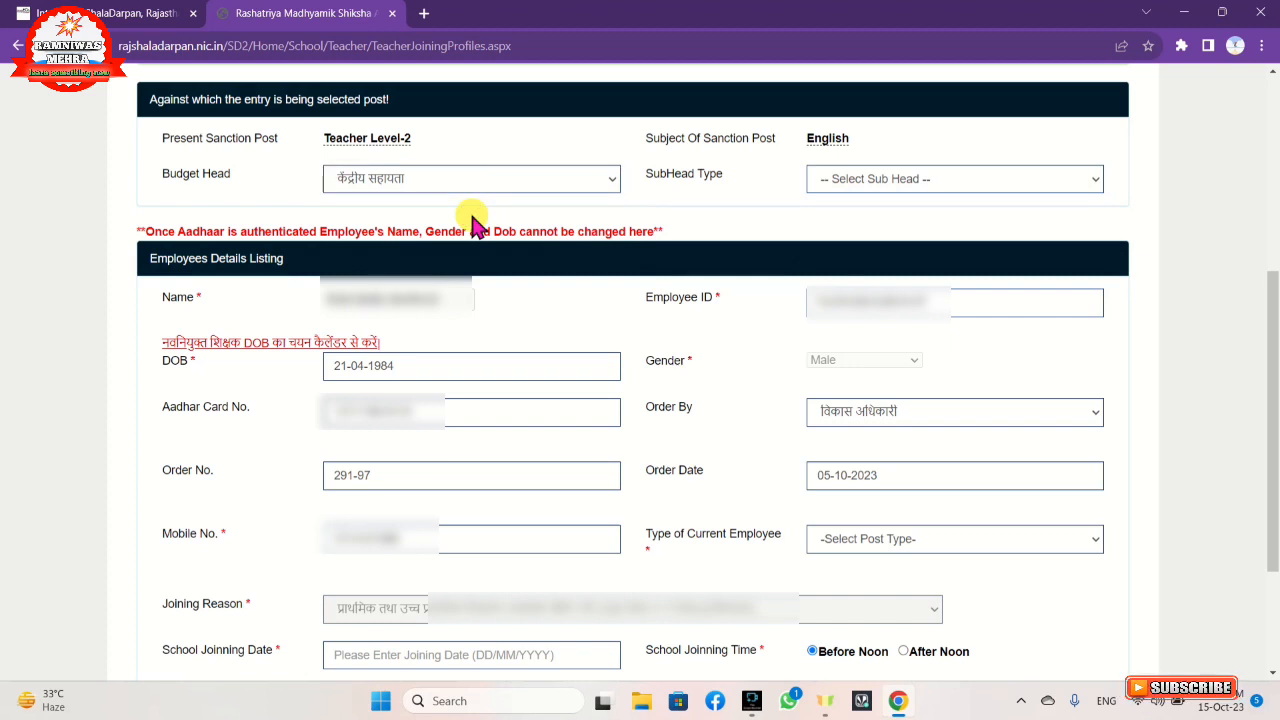
pyautogui.click(512, 188)
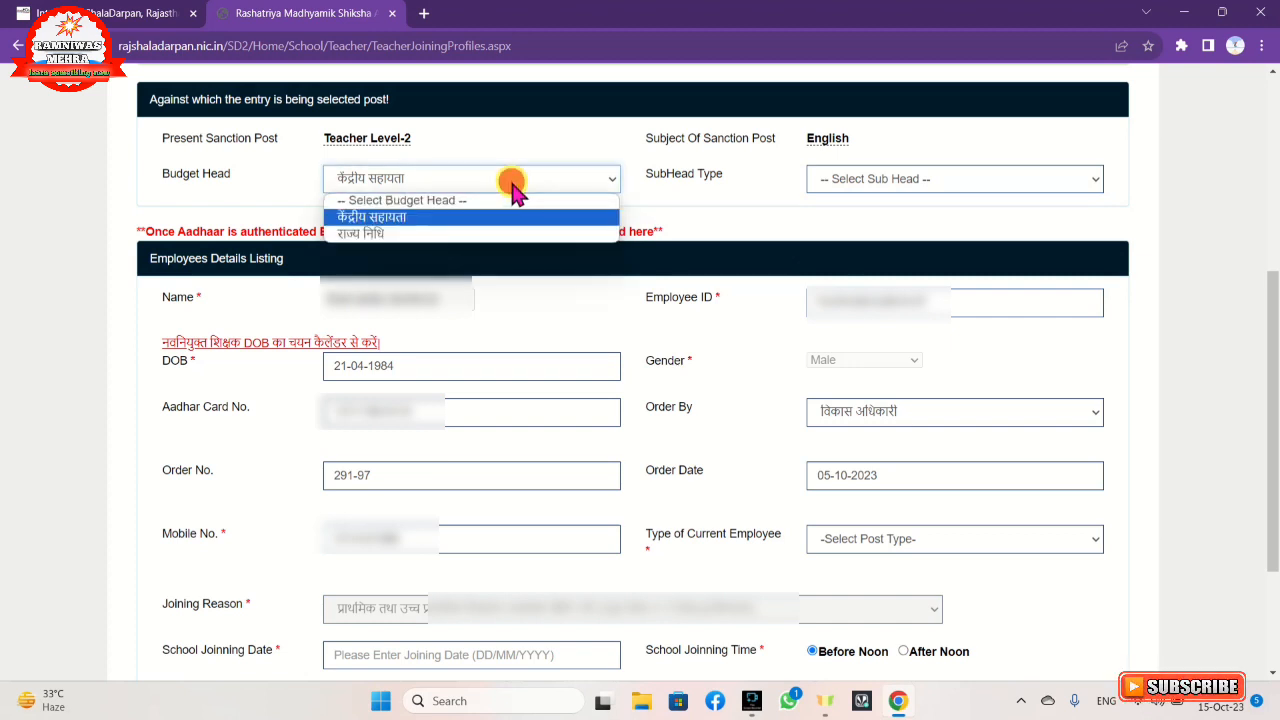
pyautogui.click(499, 214)
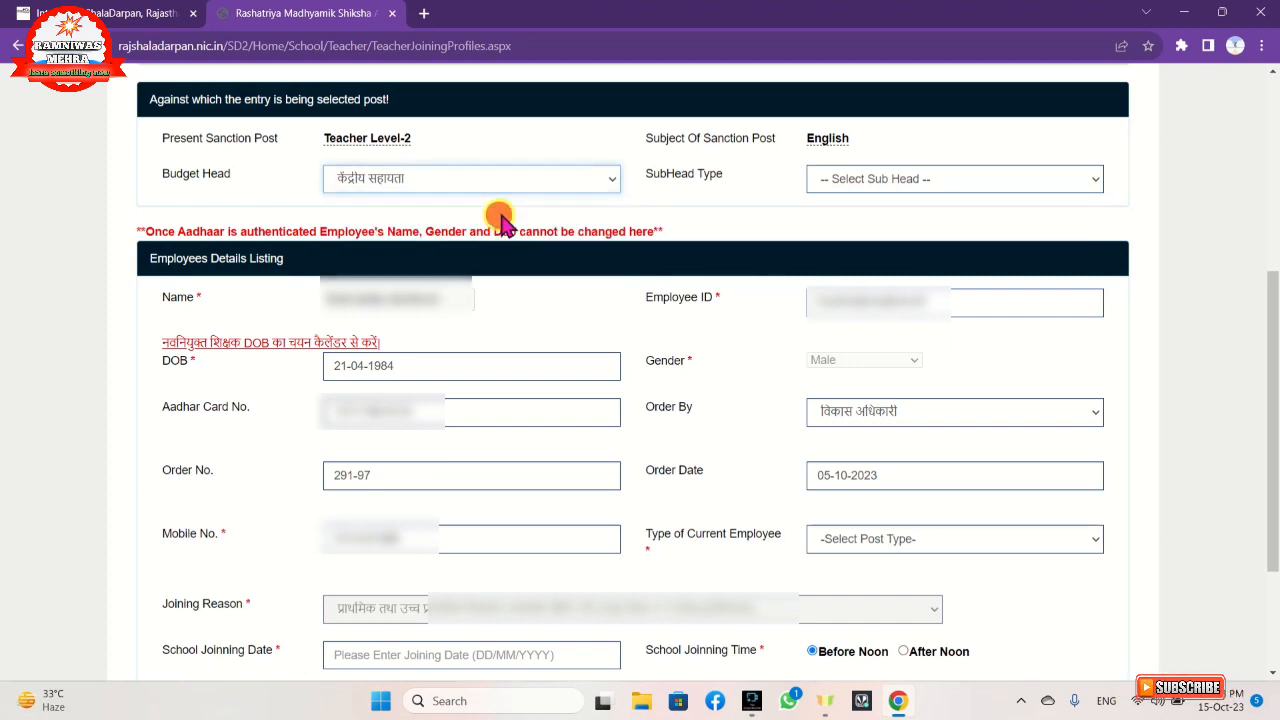
pyautogui.click(845, 185)
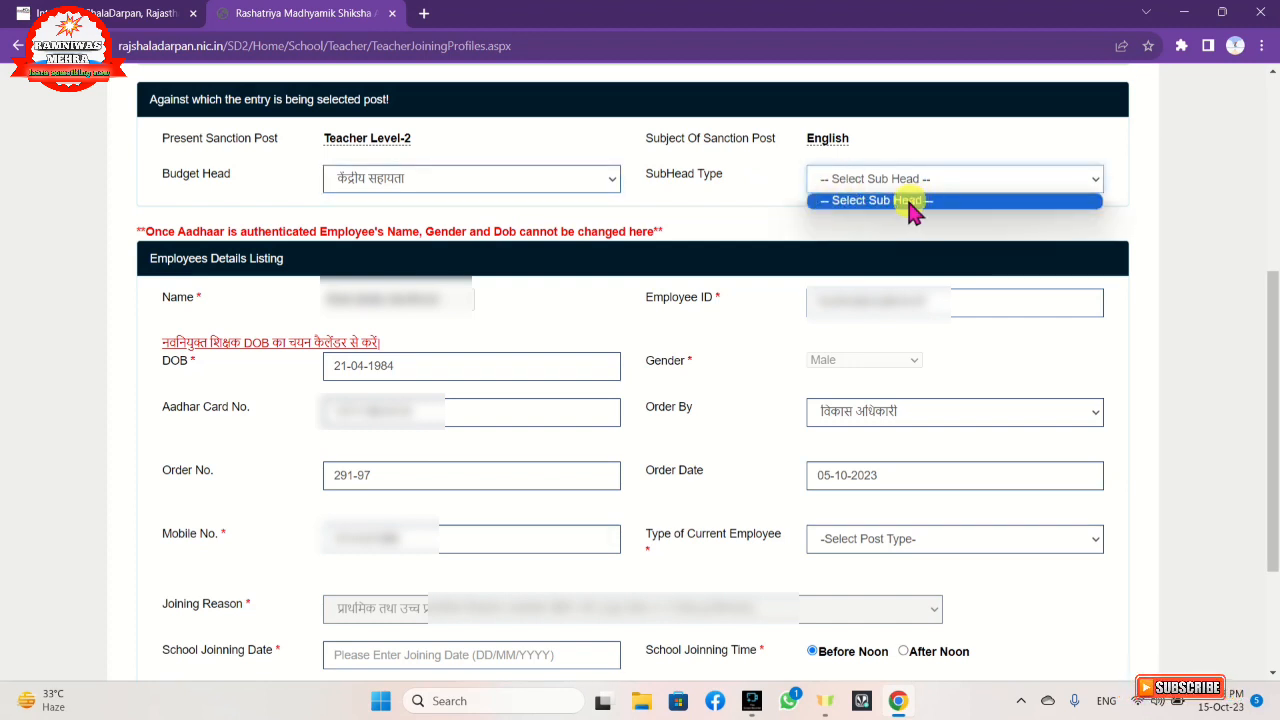
pyautogui.click(602, 180)
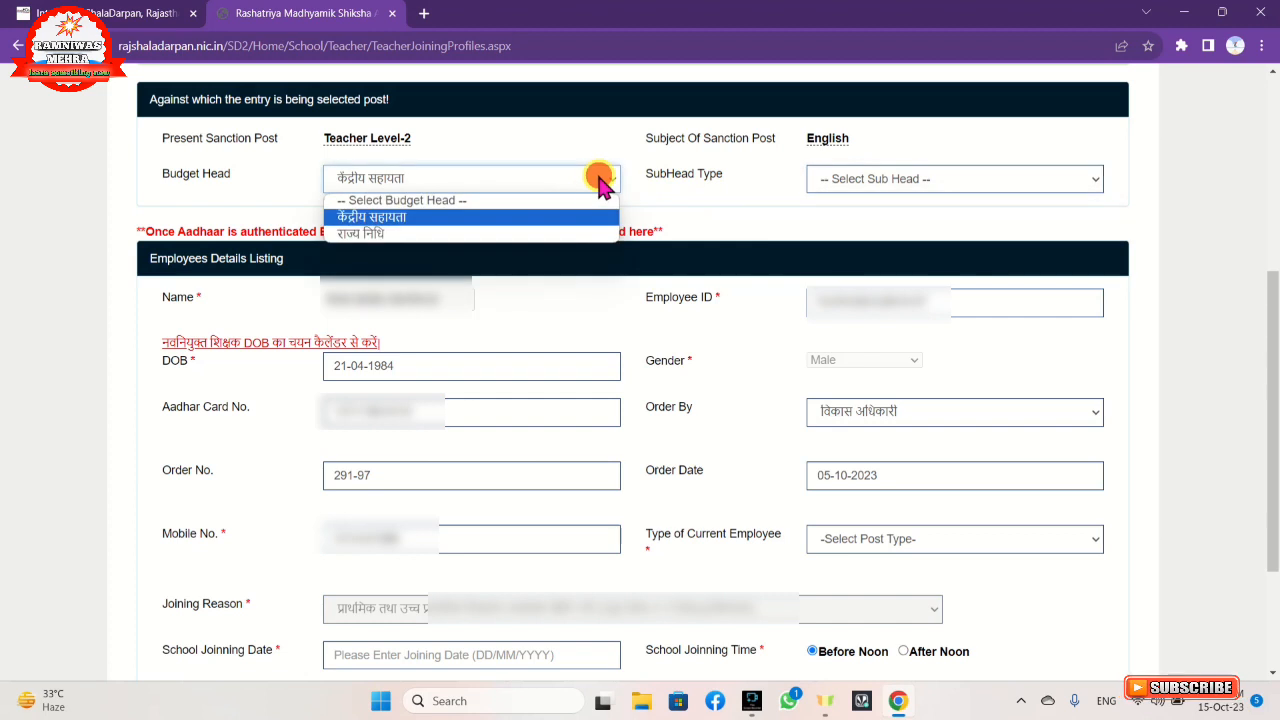
pyautogui.click(563, 236)
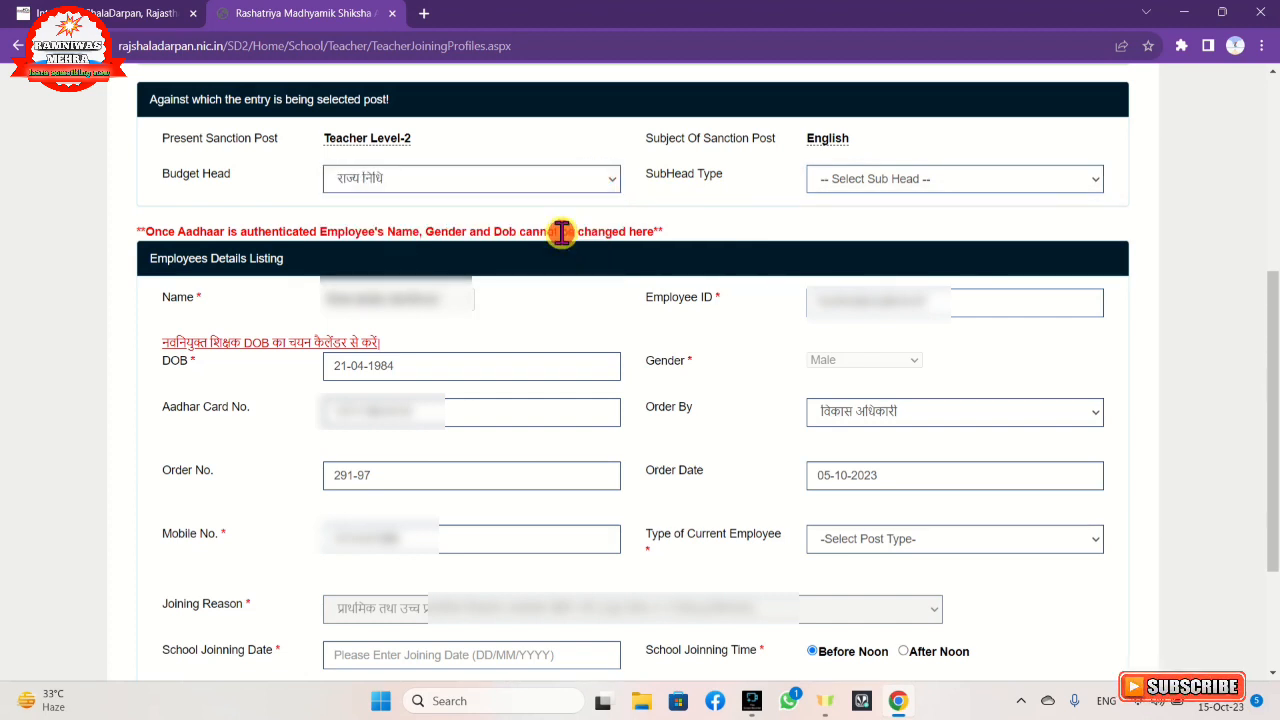
pyautogui.click(860, 181)
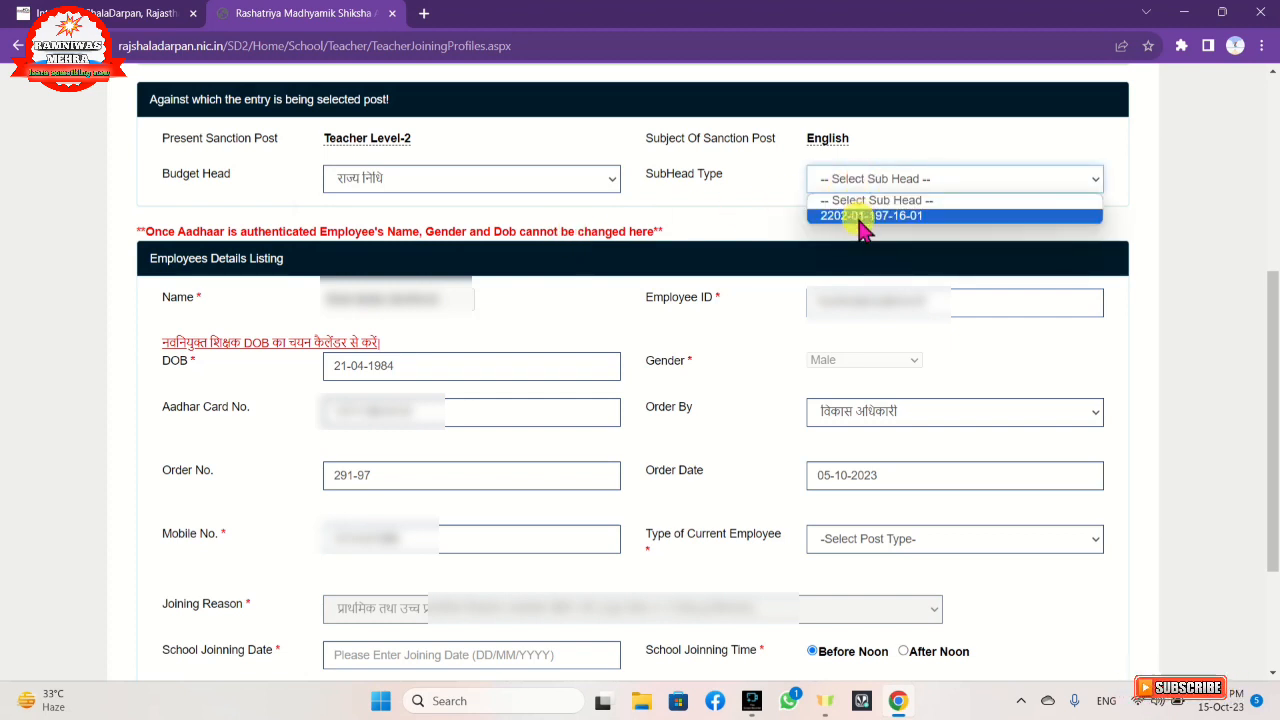
pyautogui.click(860, 216)
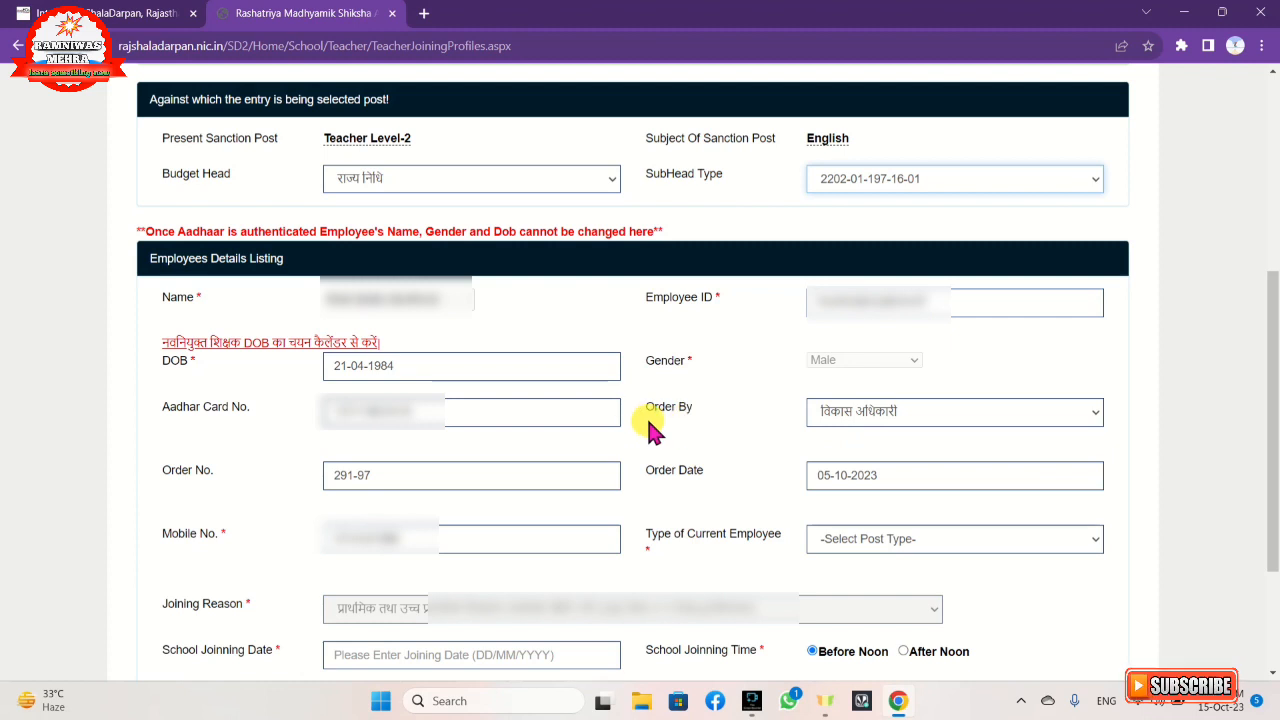
# Review the Order By options and the order date calendar.
pyautogui.click(862, 420)
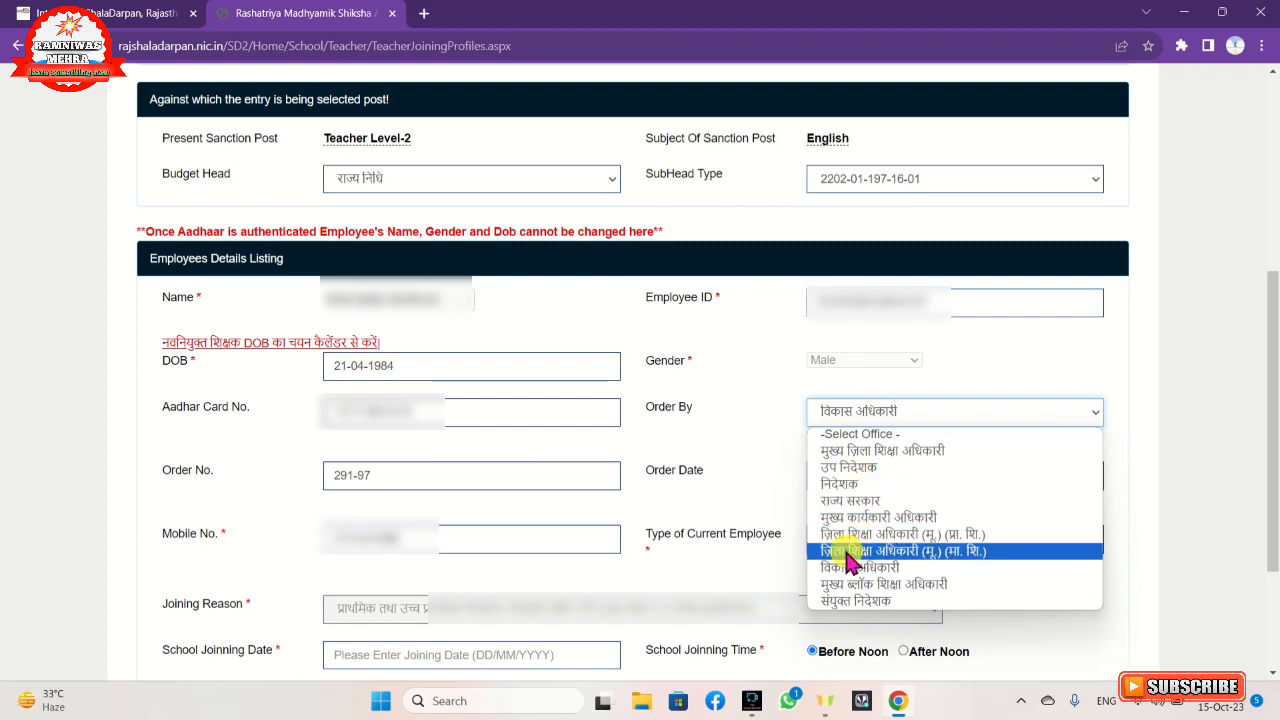
pyautogui.click(780, 472)
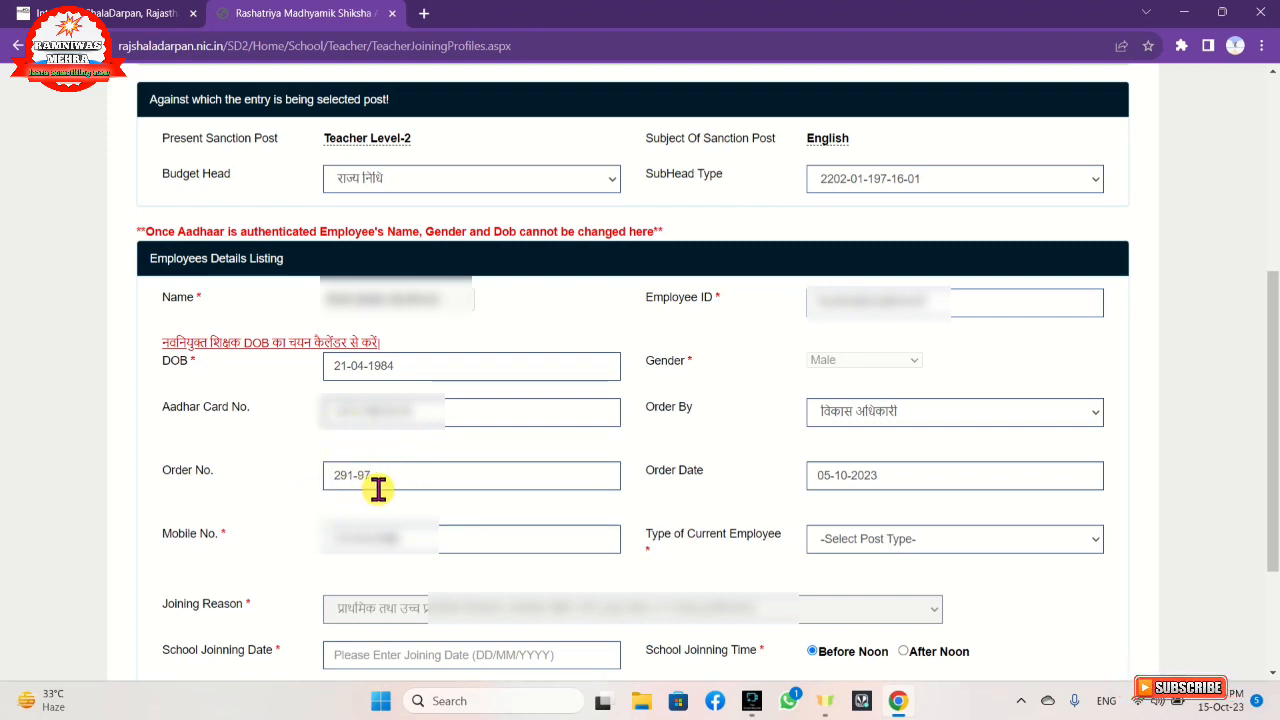
pyautogui.click(860, 487)
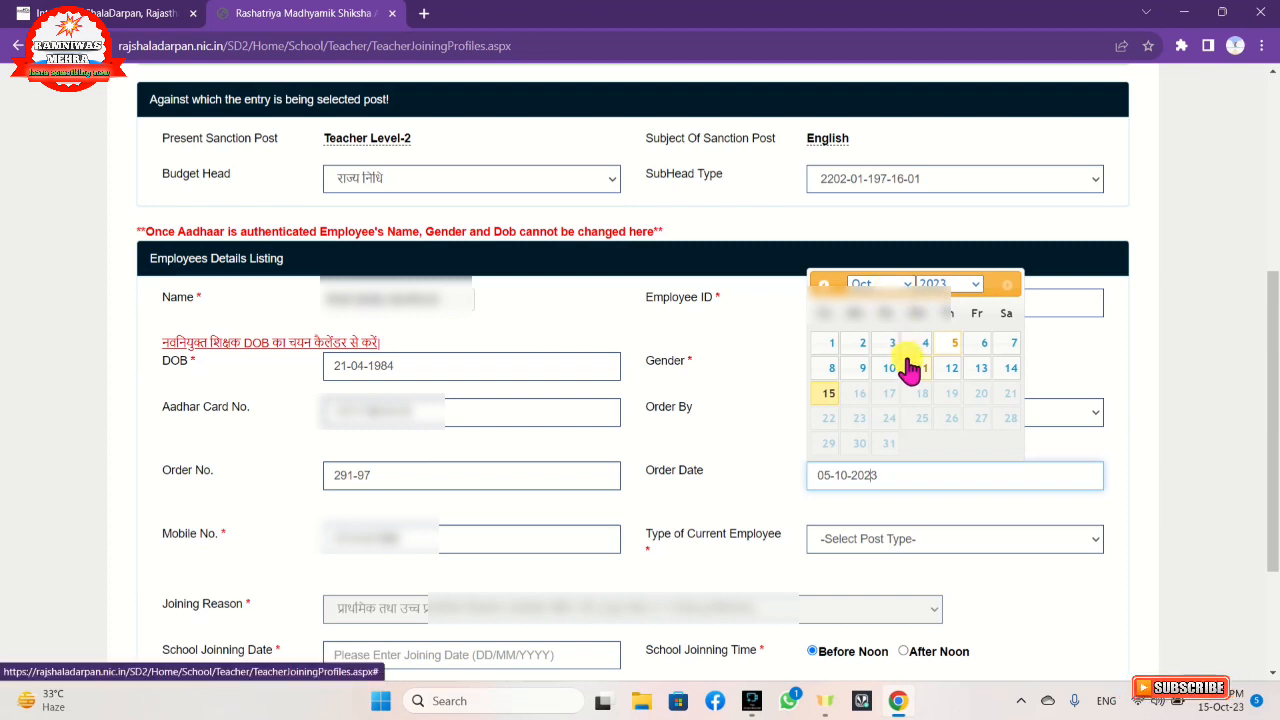
pyautogui.click(1200, 478)
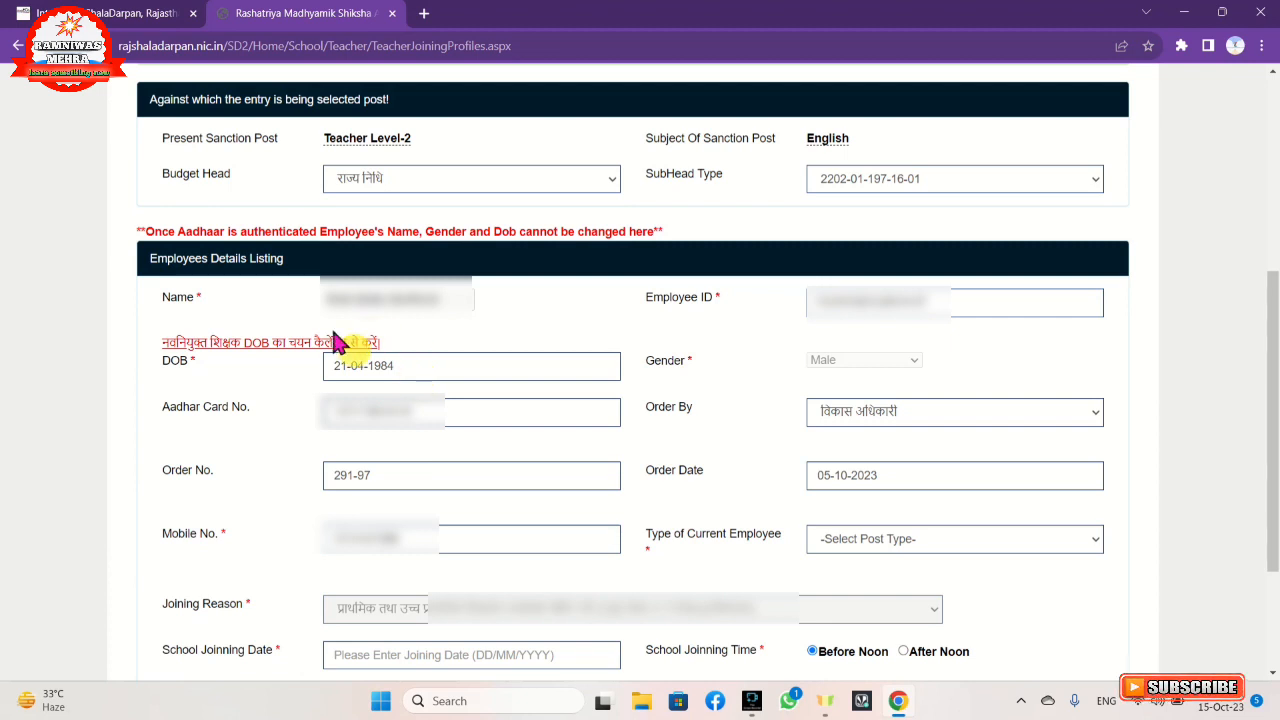
# Open the DOB calendar and browse its year and month lists.
pyautogui.click(407, 366)
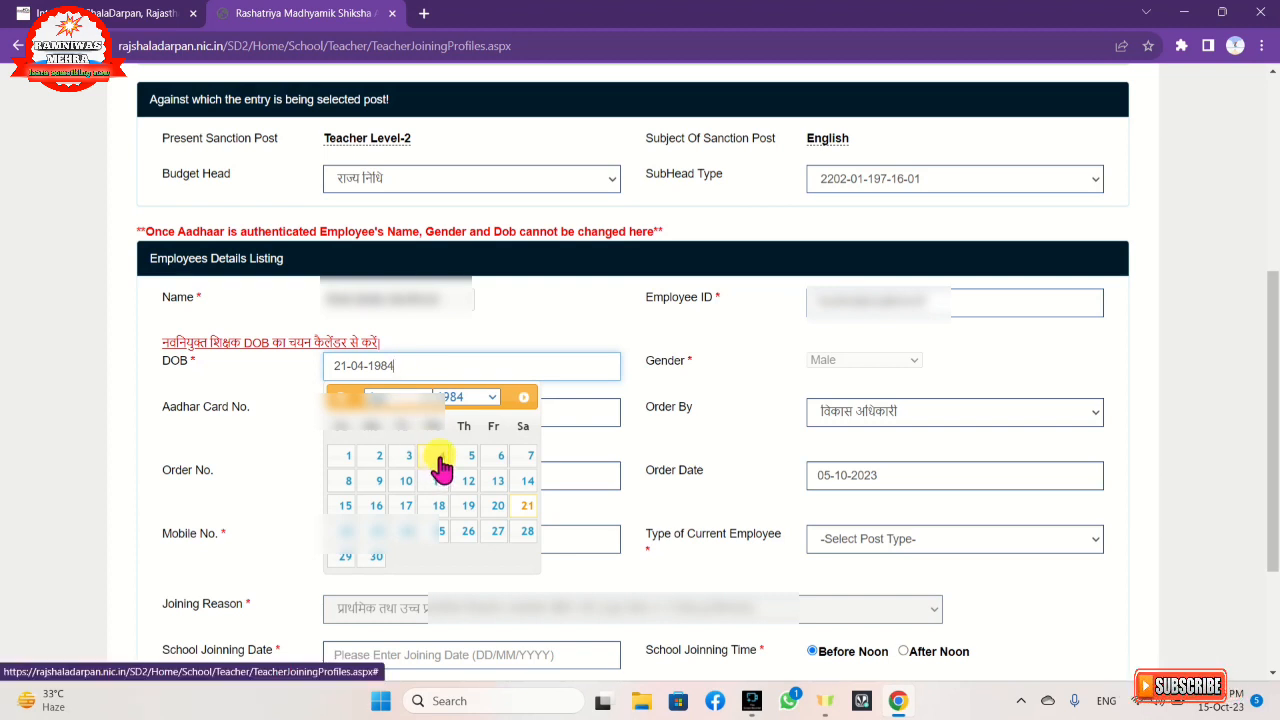
pyautogui.click(464, 398)
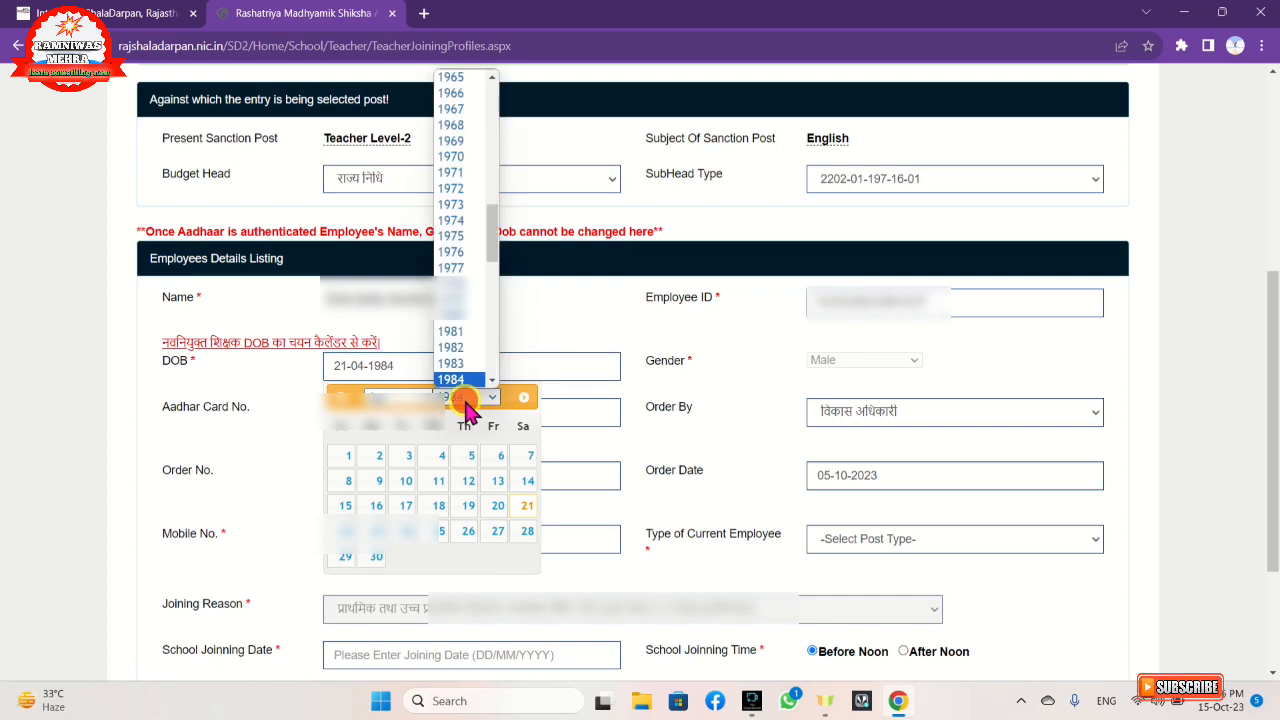
pyautogui.click(412, 399)
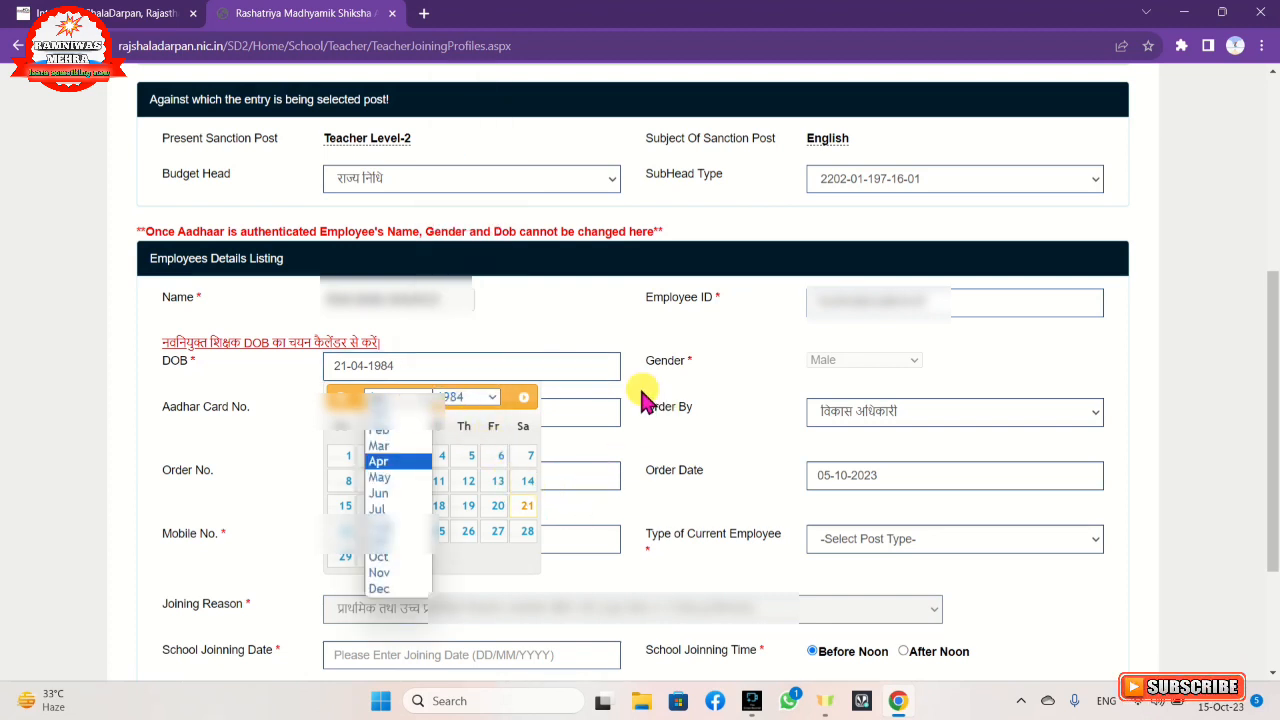
pyautogui.click(563, 508)
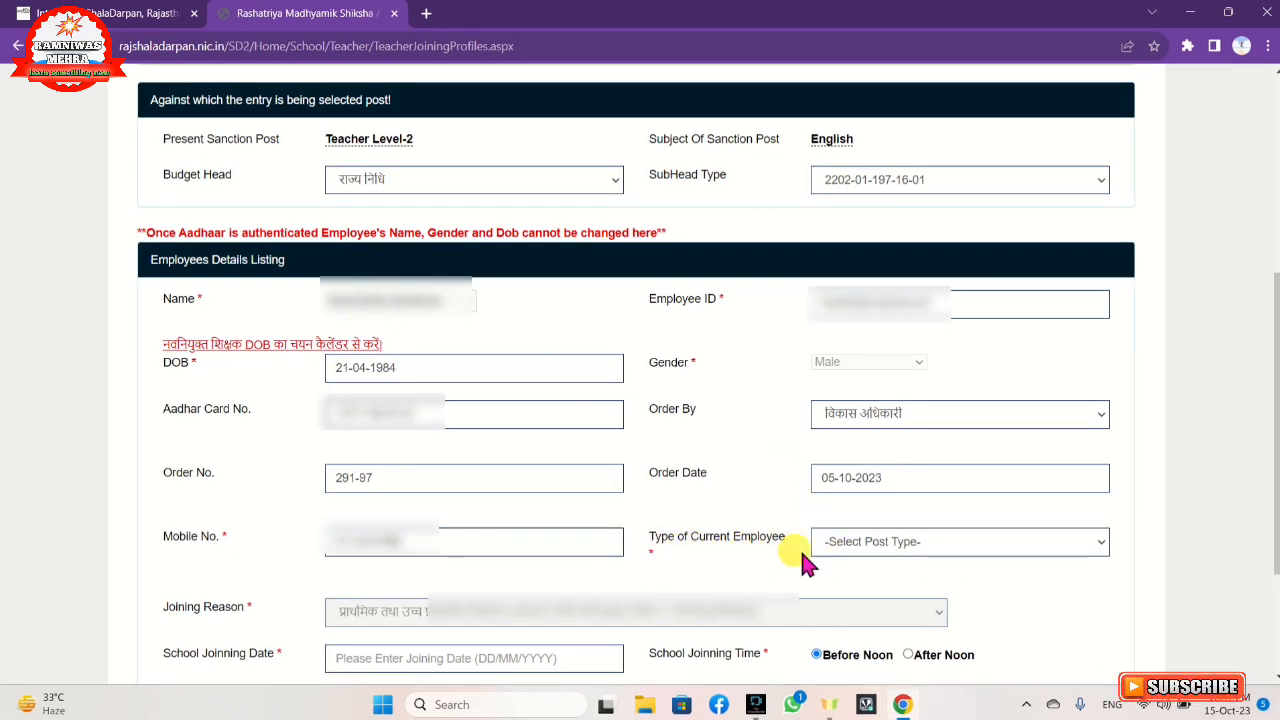
# Set the type of current employee to Permanent.
pyautogui.click(913, 544)
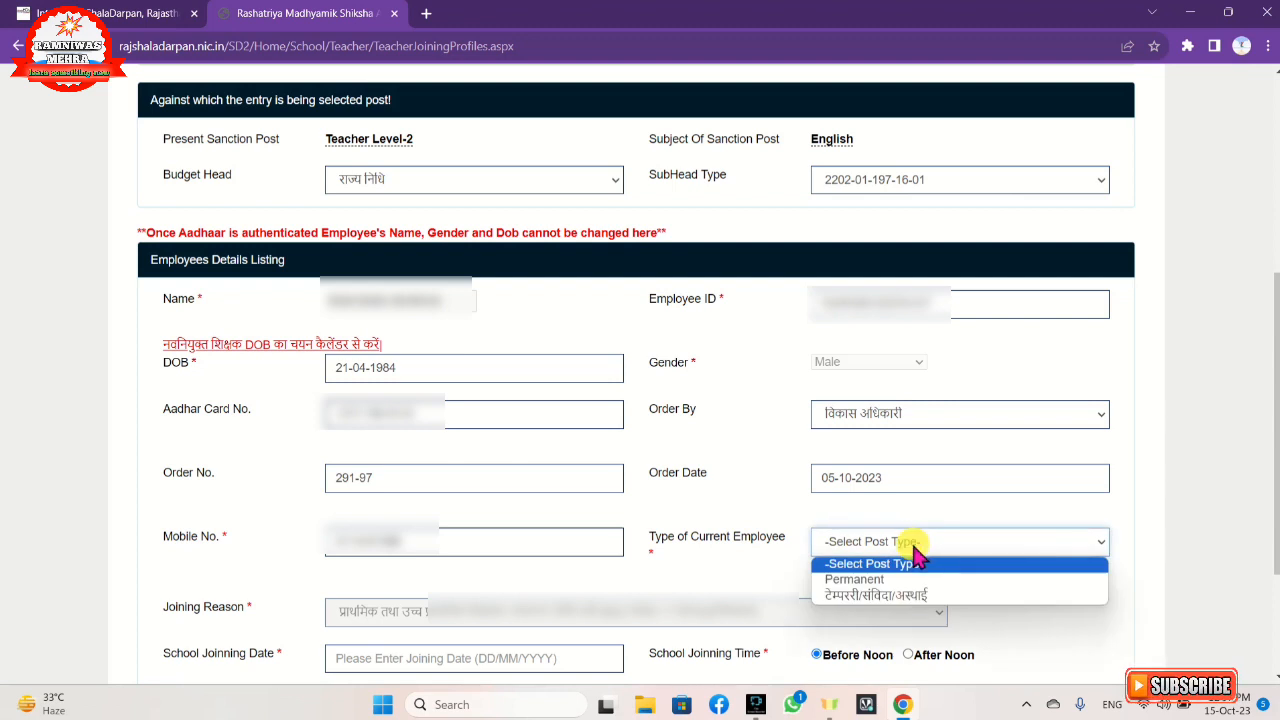
pyautogui.click(890, 580)
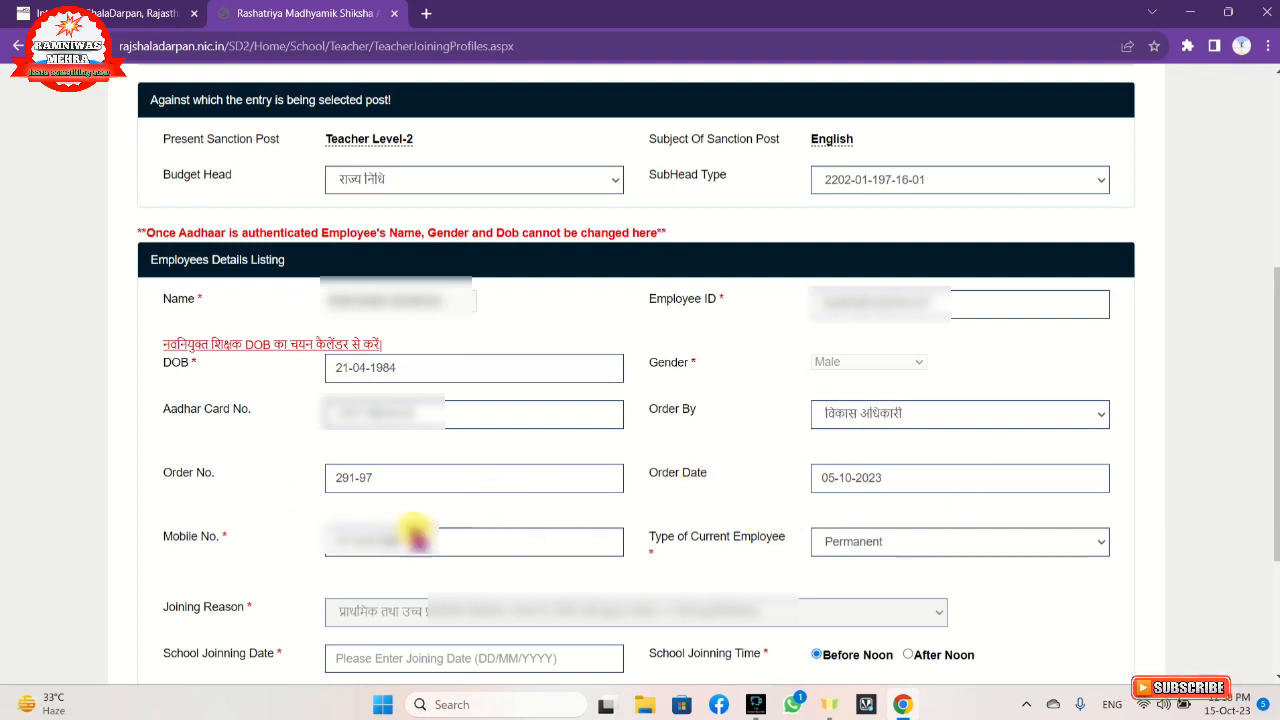
# Set the school joining date to 07-10-2023 using the calendar, with October 2023 selected.
pyautogui.click(425, 549)
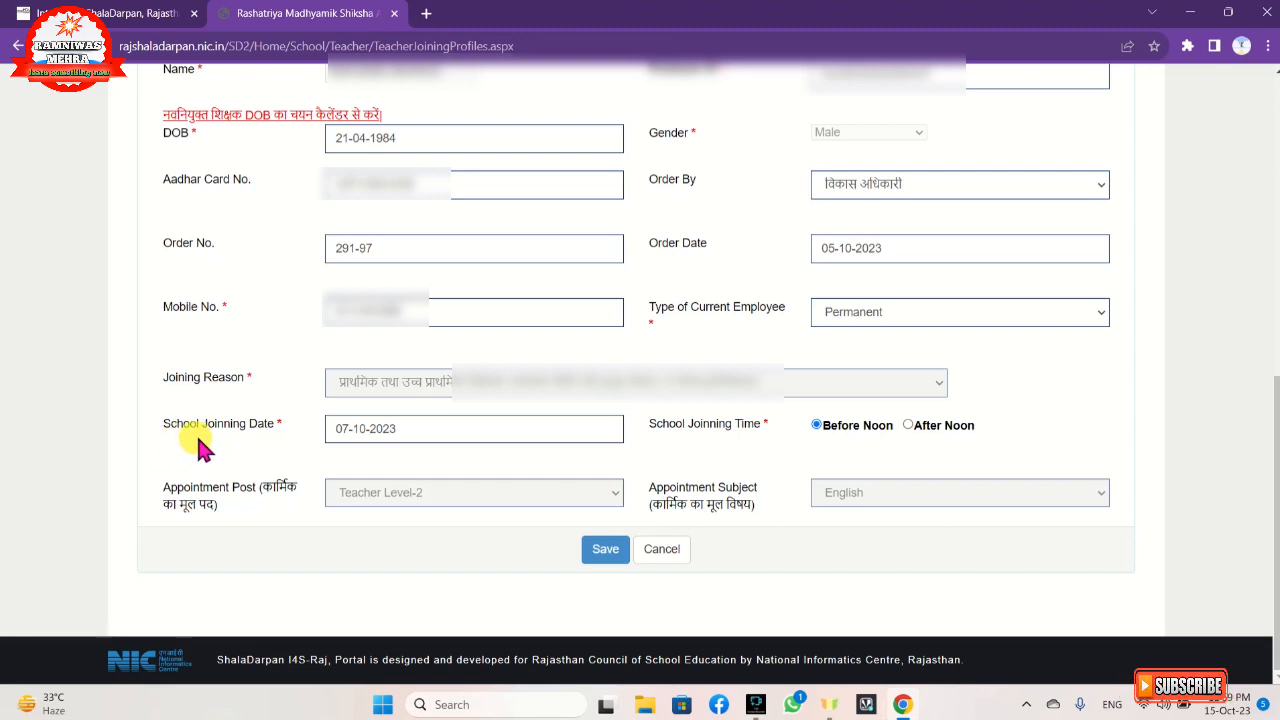
pyautogui.click(444, 433)
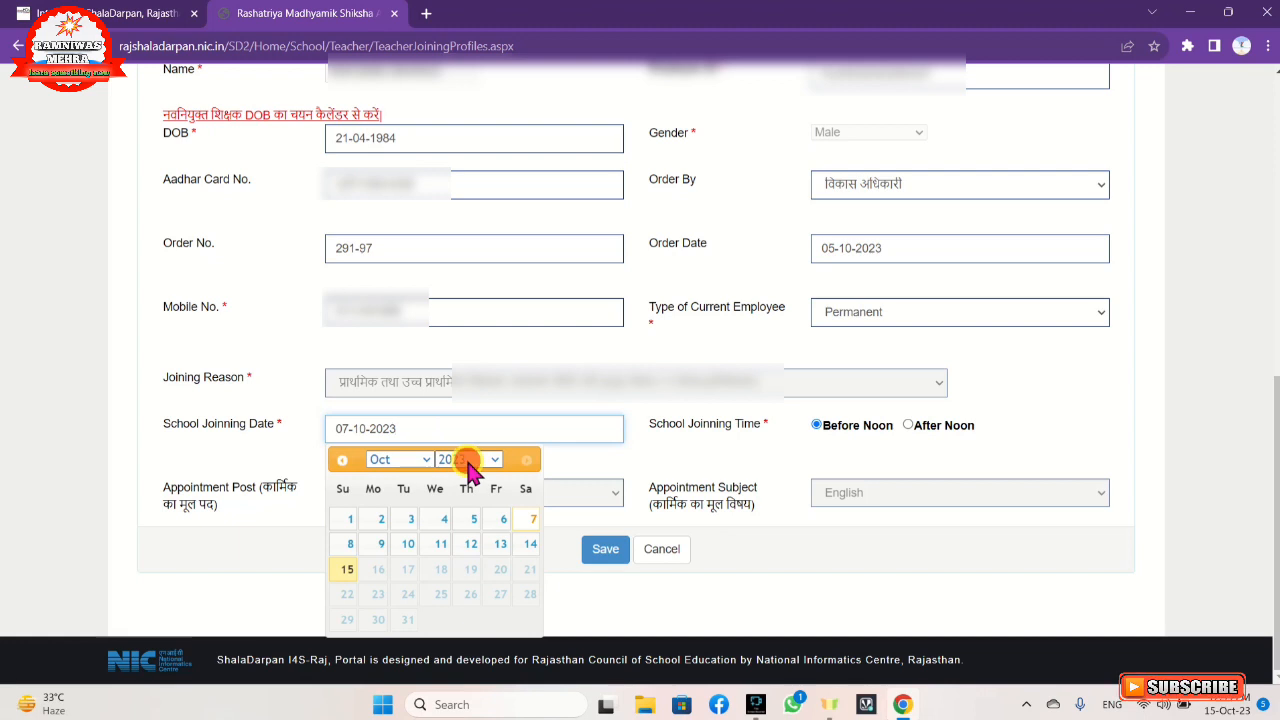
pyautogui.click(468, 461)
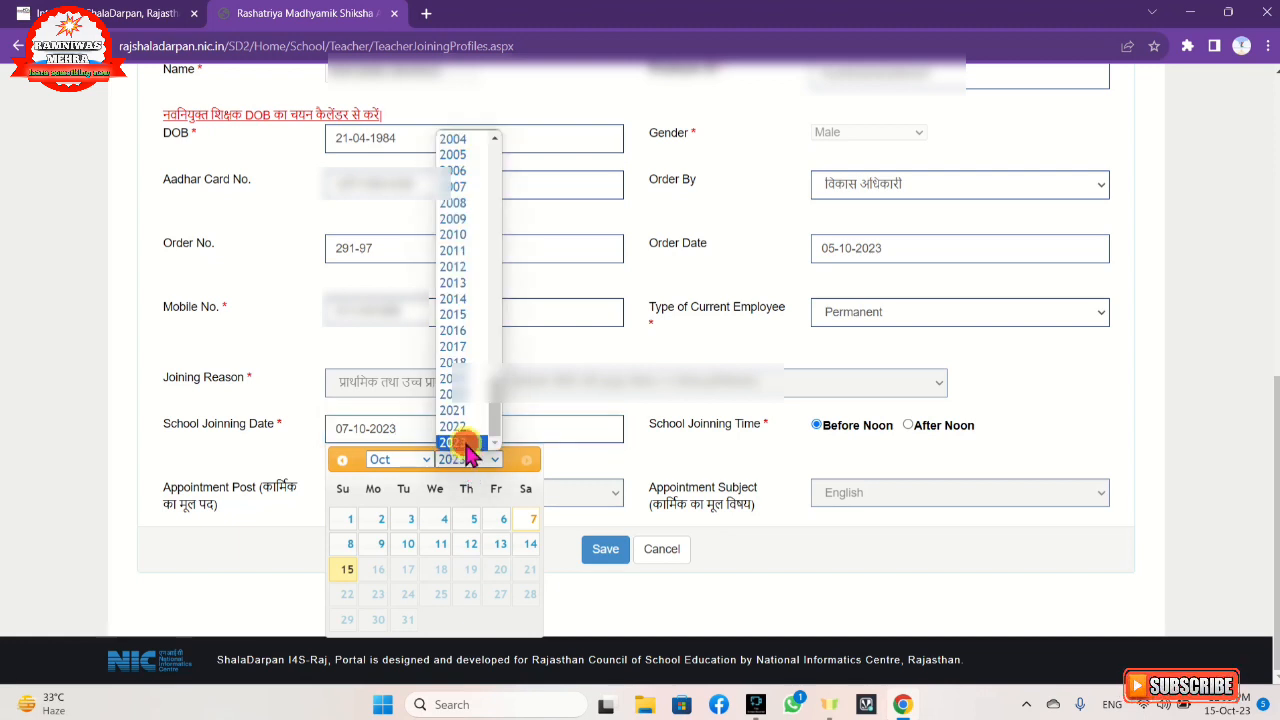
pyautogui.click(463, 443)
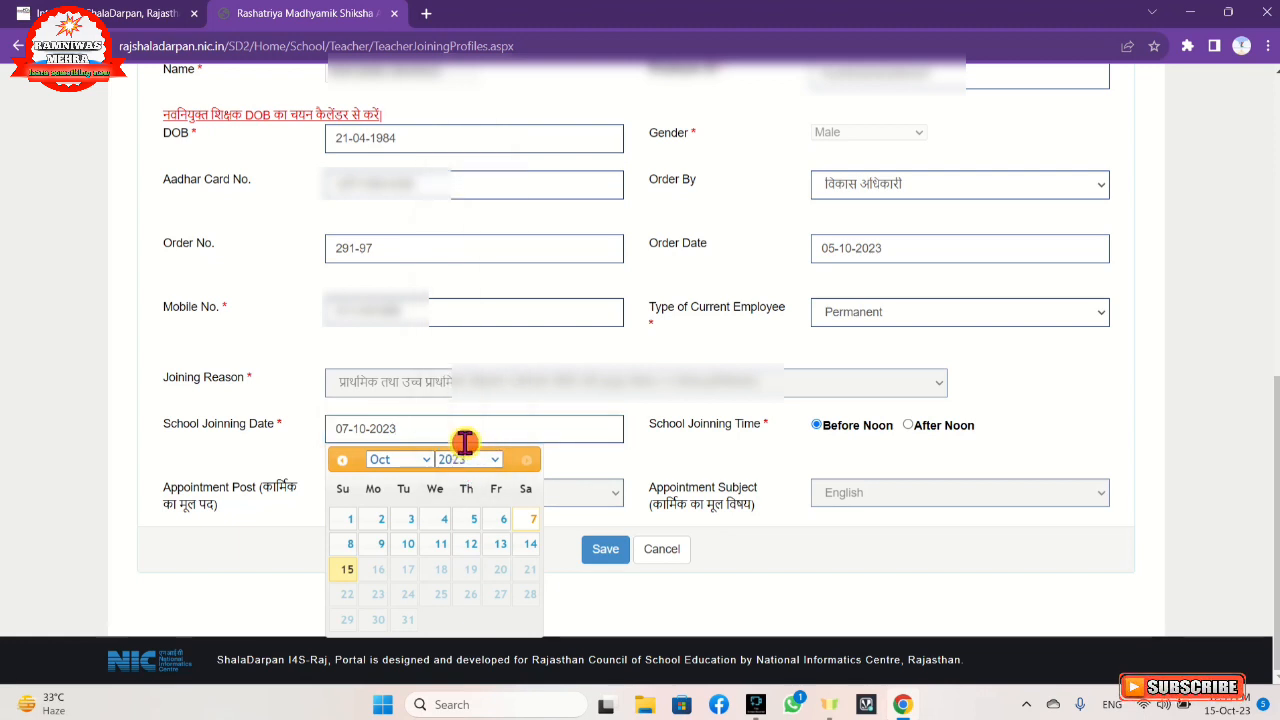
pyautogui.click(402, 461)
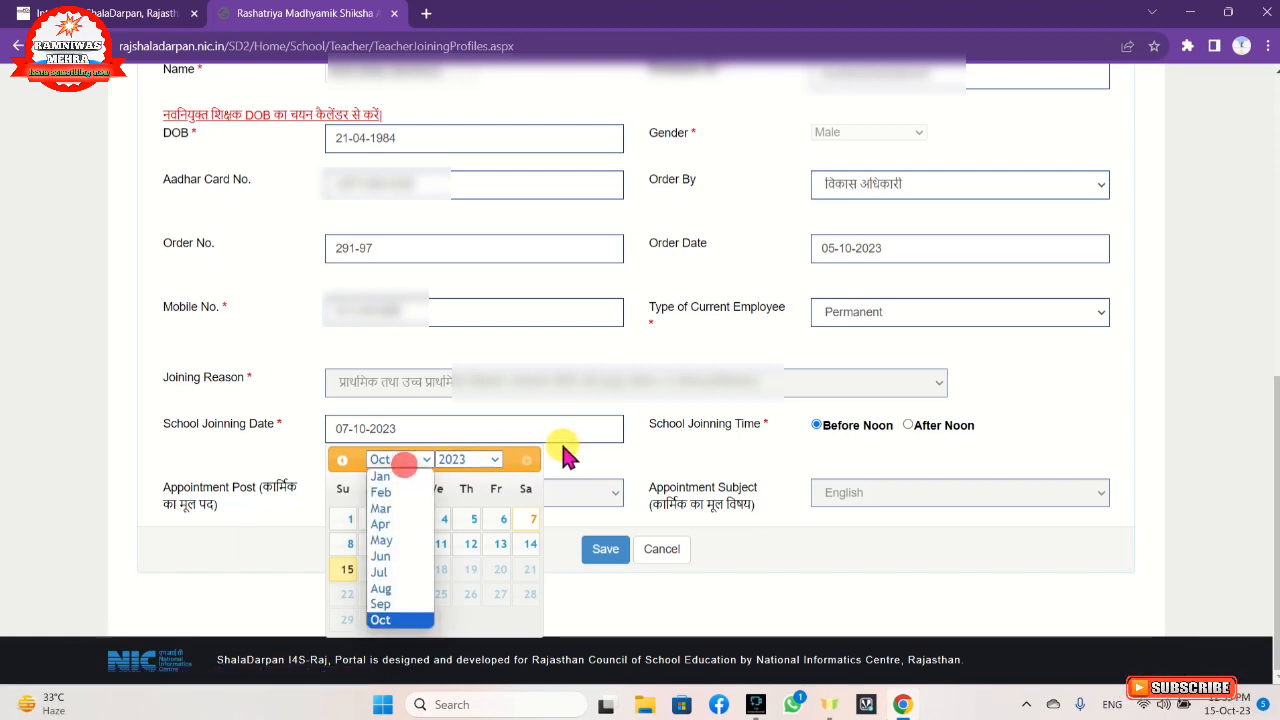
pyautogui.click(635, 430)
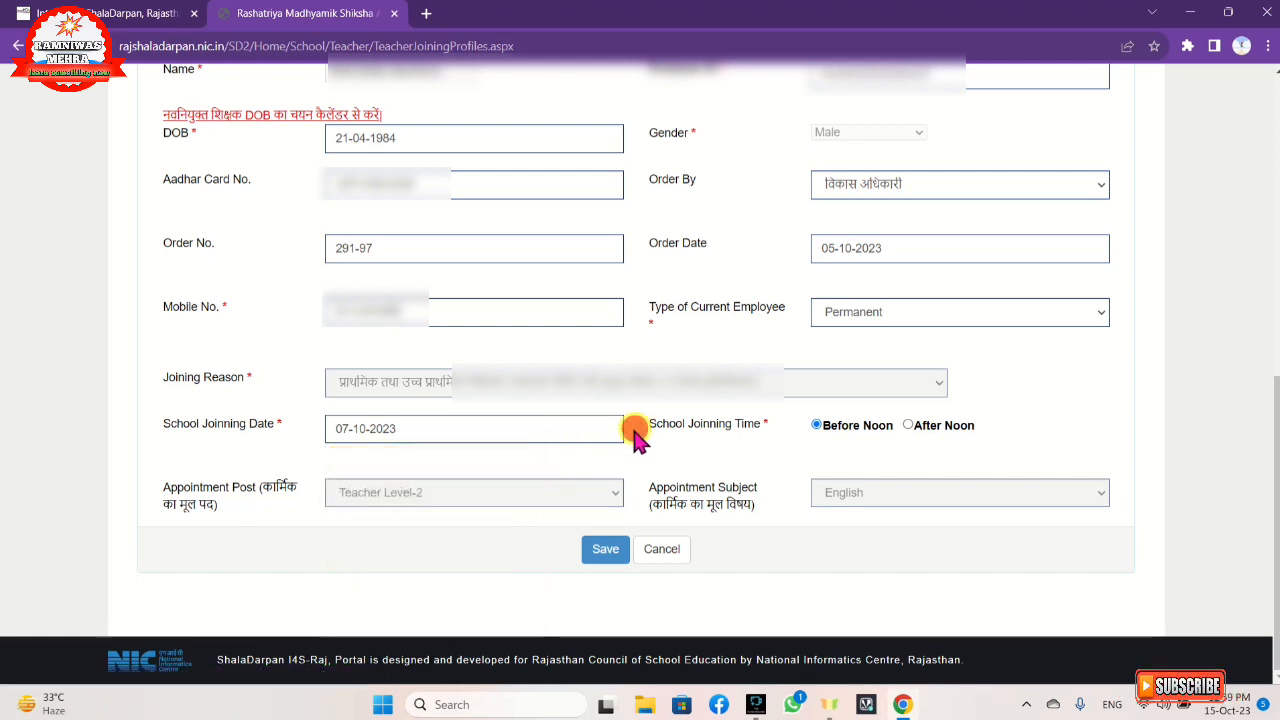
pyautogui.click(405, 429)
pyautogui.click(525, 519)
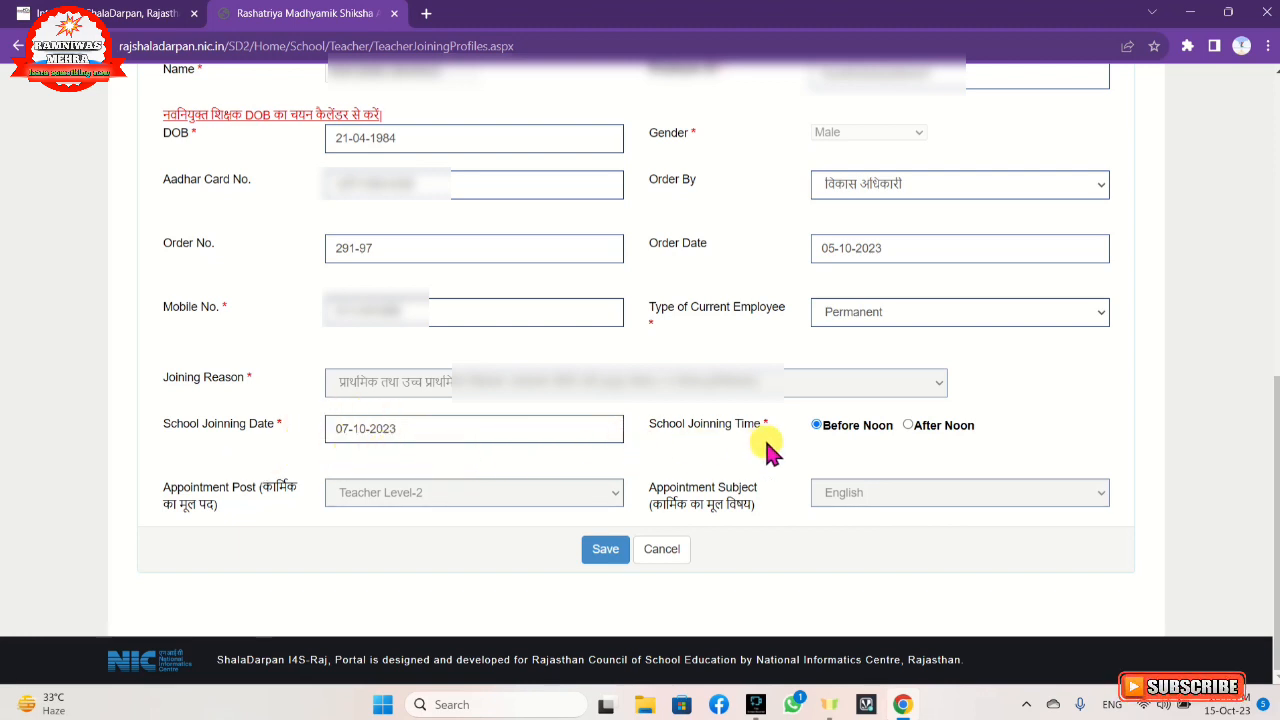
# Set the school joining time to Before Noon, then save the joining entry and confirm the post details.
pyautogui.click(816, 425)
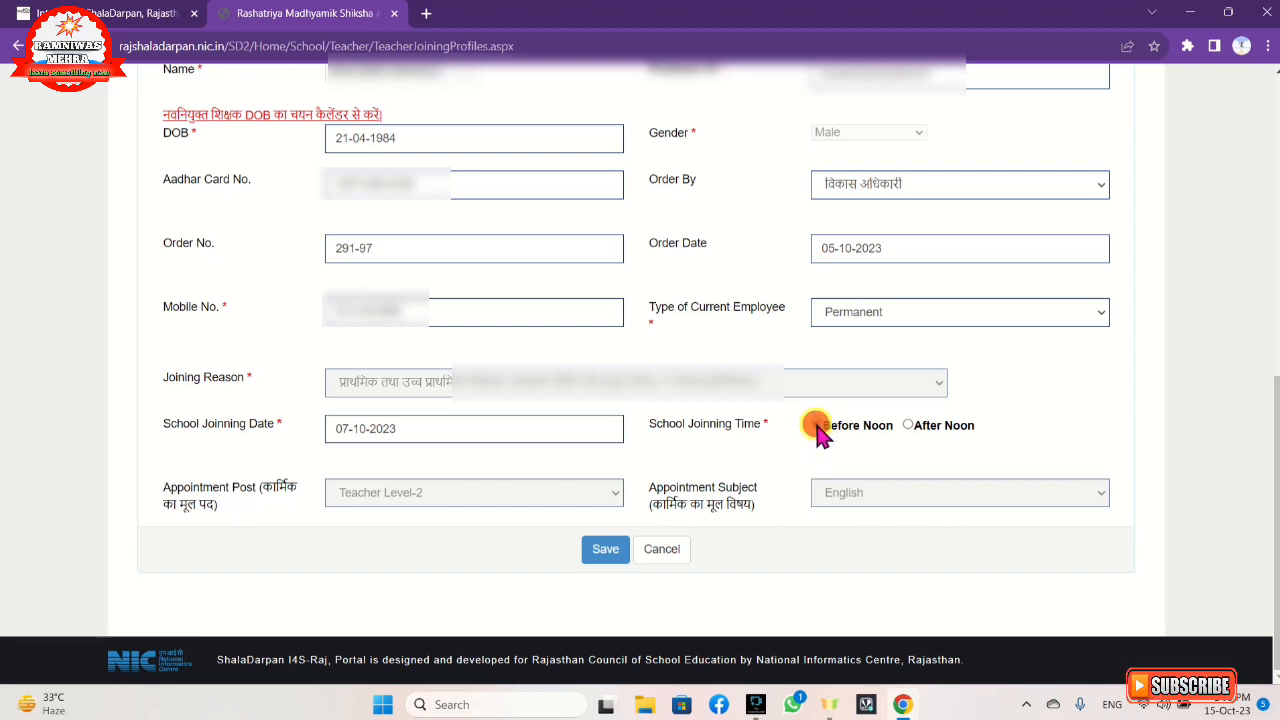
pyautogui.click(909, 426)
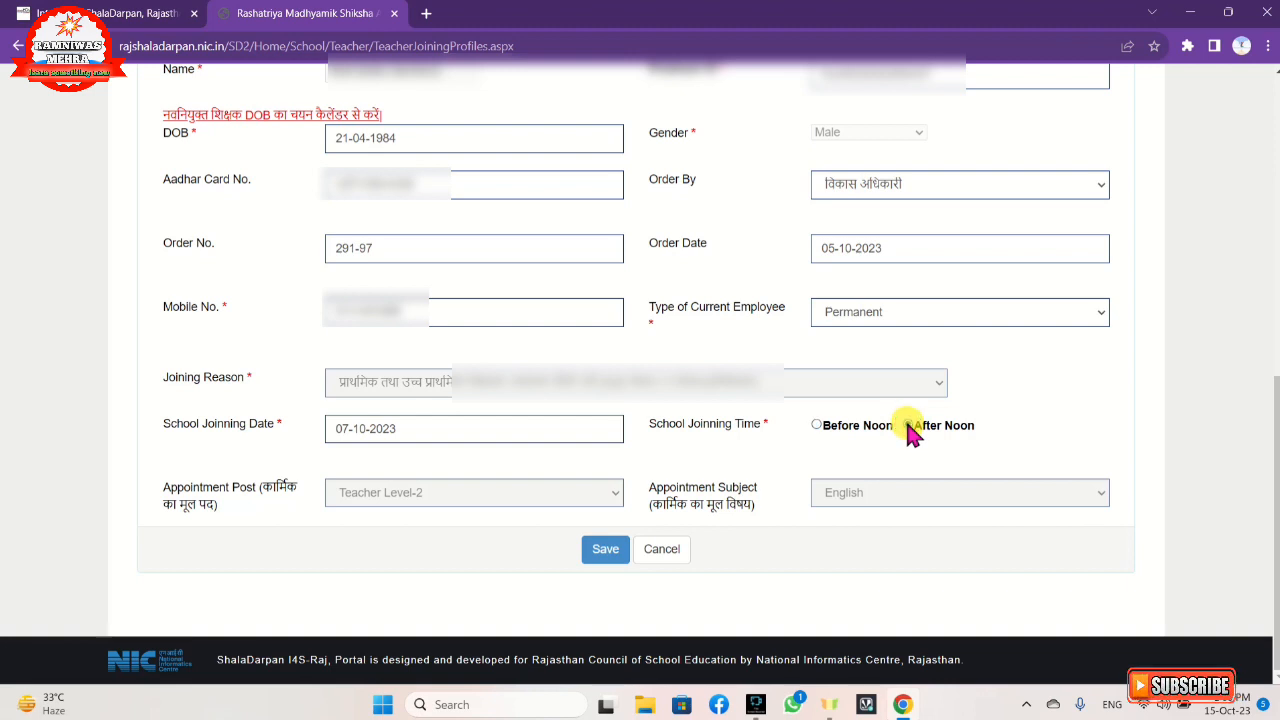
pyautogui.click(817, 425)
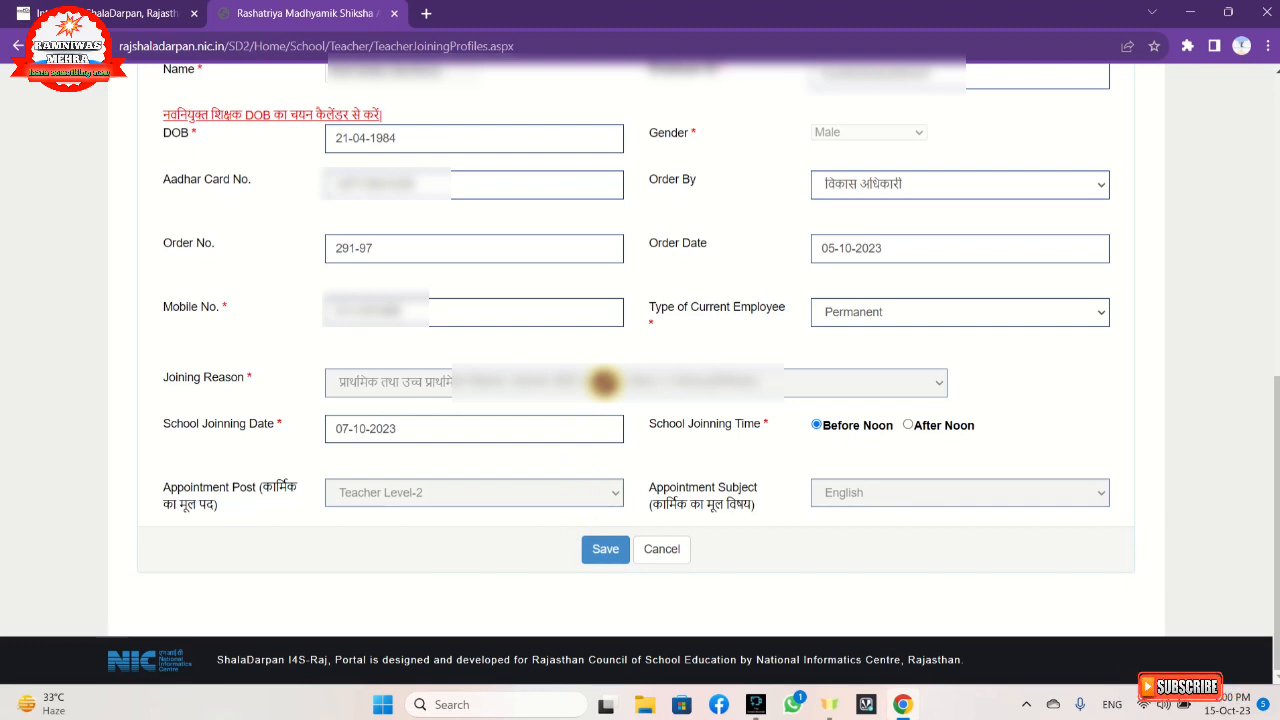
pyautogui.click(586, 560)
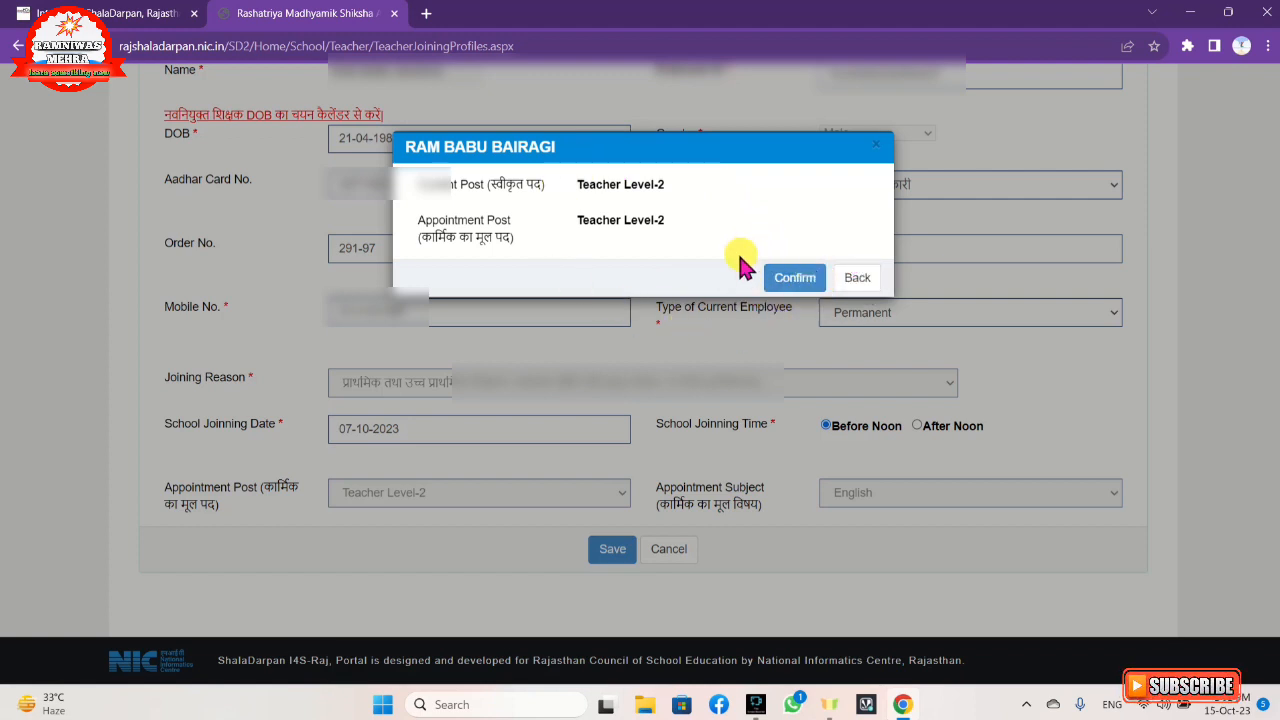
pyautogui.click(787, 293)
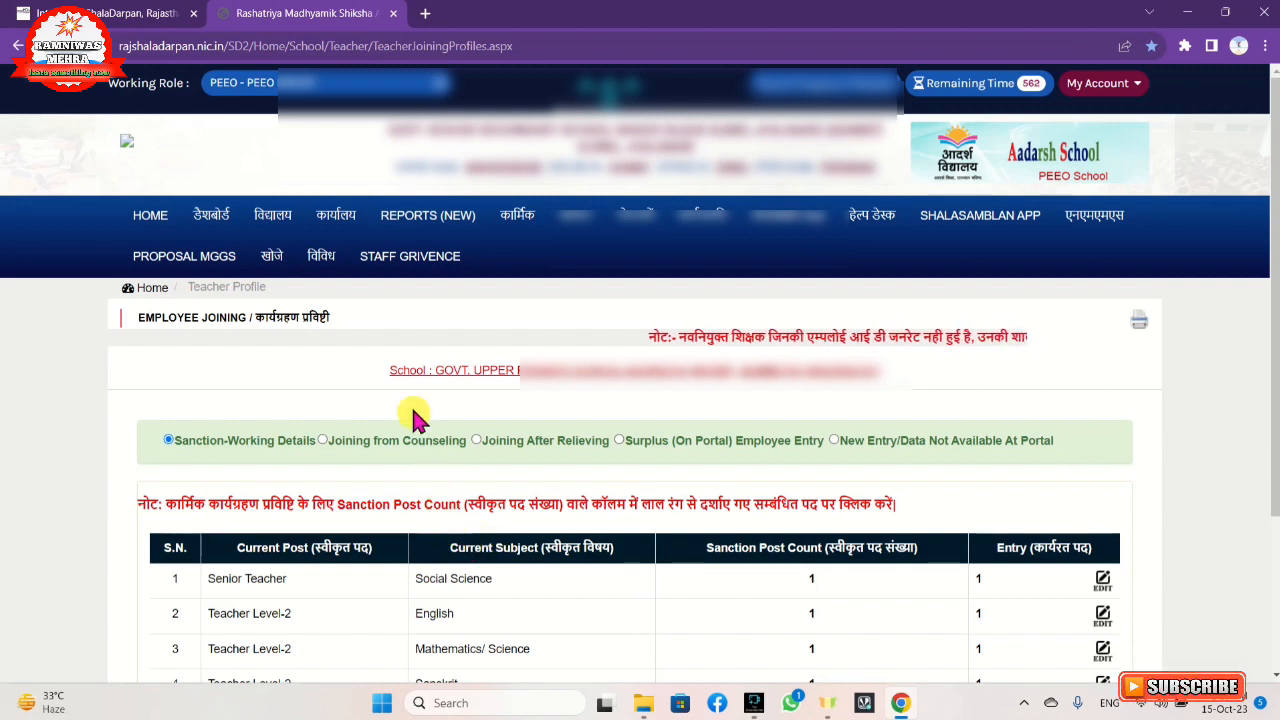
# Open the relieving-joining report for the second school and view the joining order of the first newly joined employee.
pyautogui.click(331, 229)
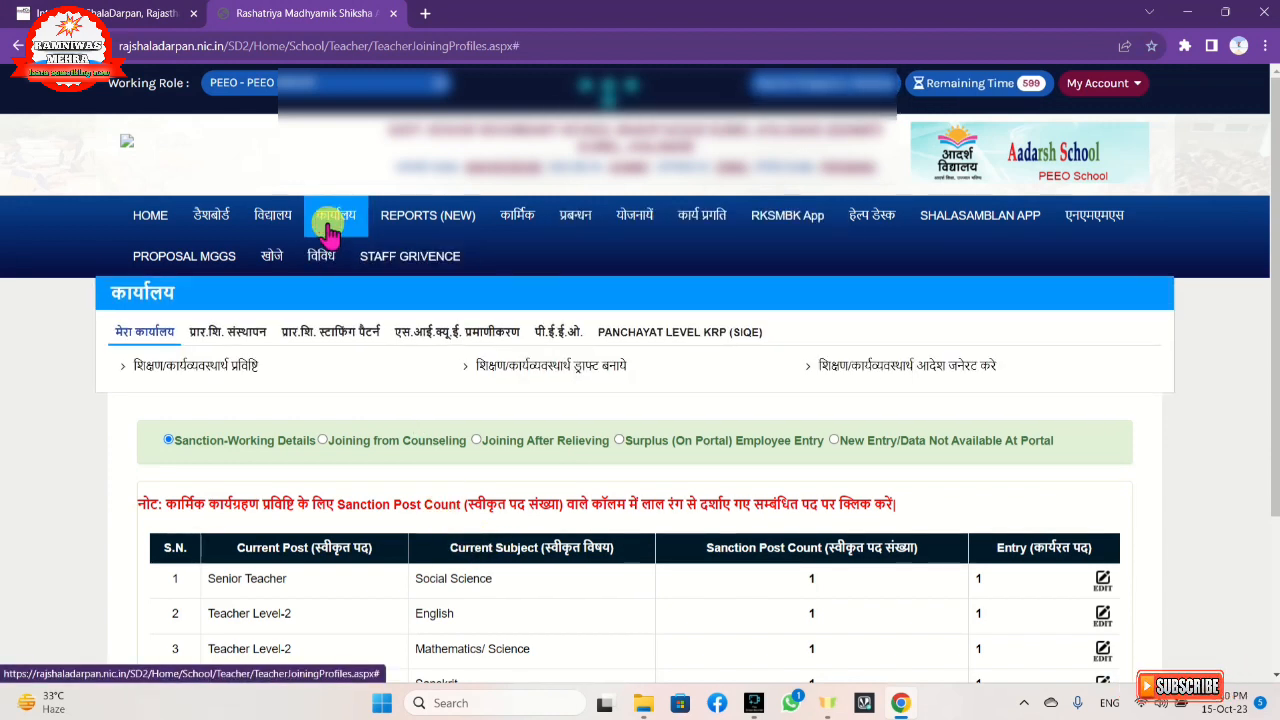
pyautogui.click(227, 335)
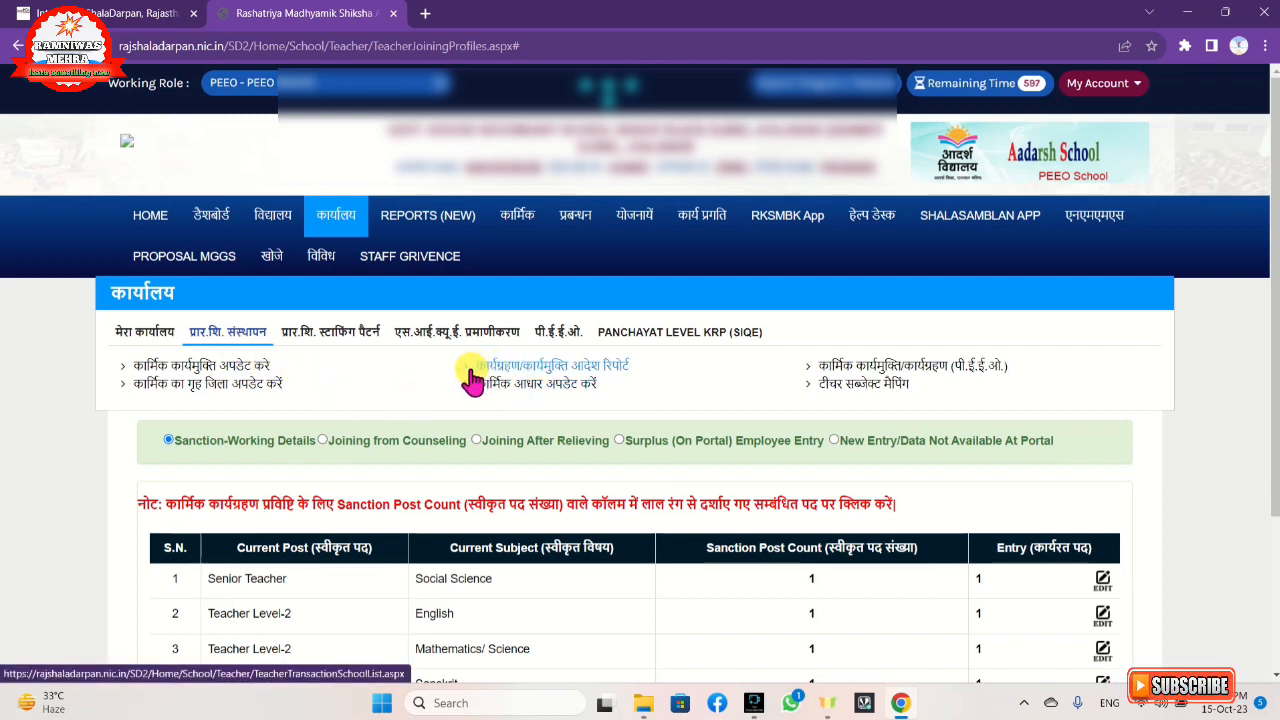
pyautogui.click(572, 369)
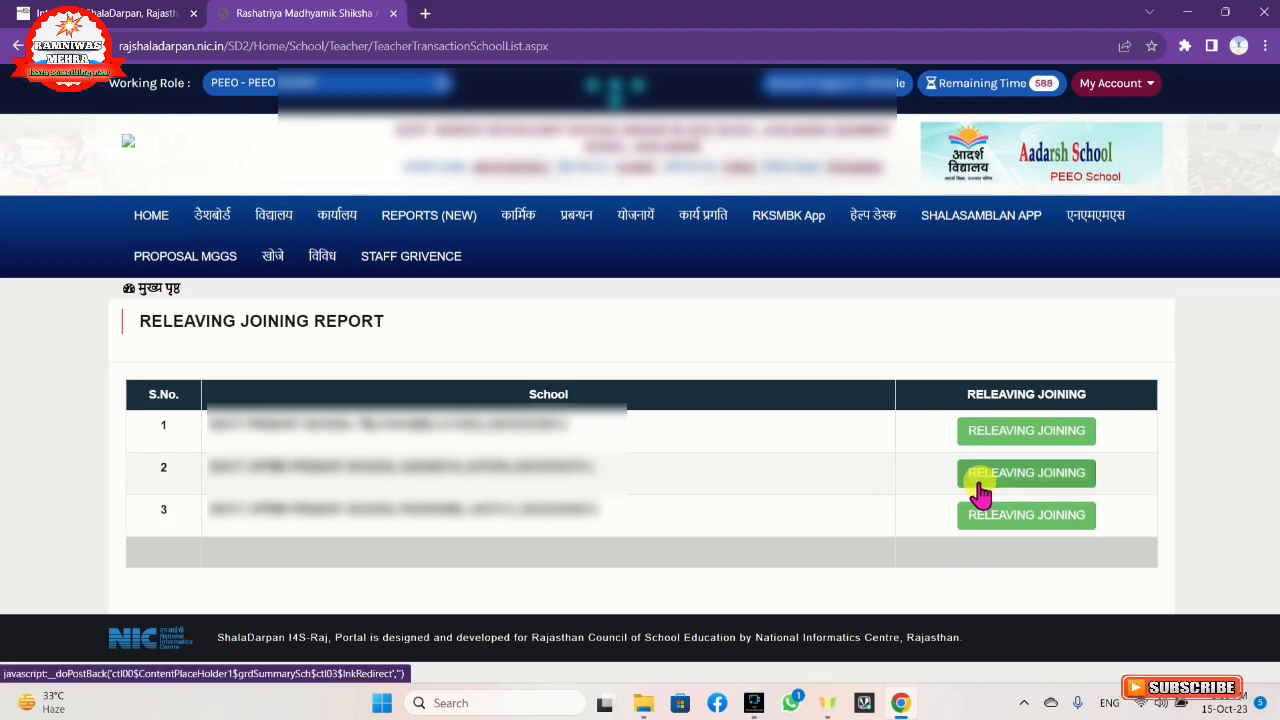
pyautogui.click(1030, 487)
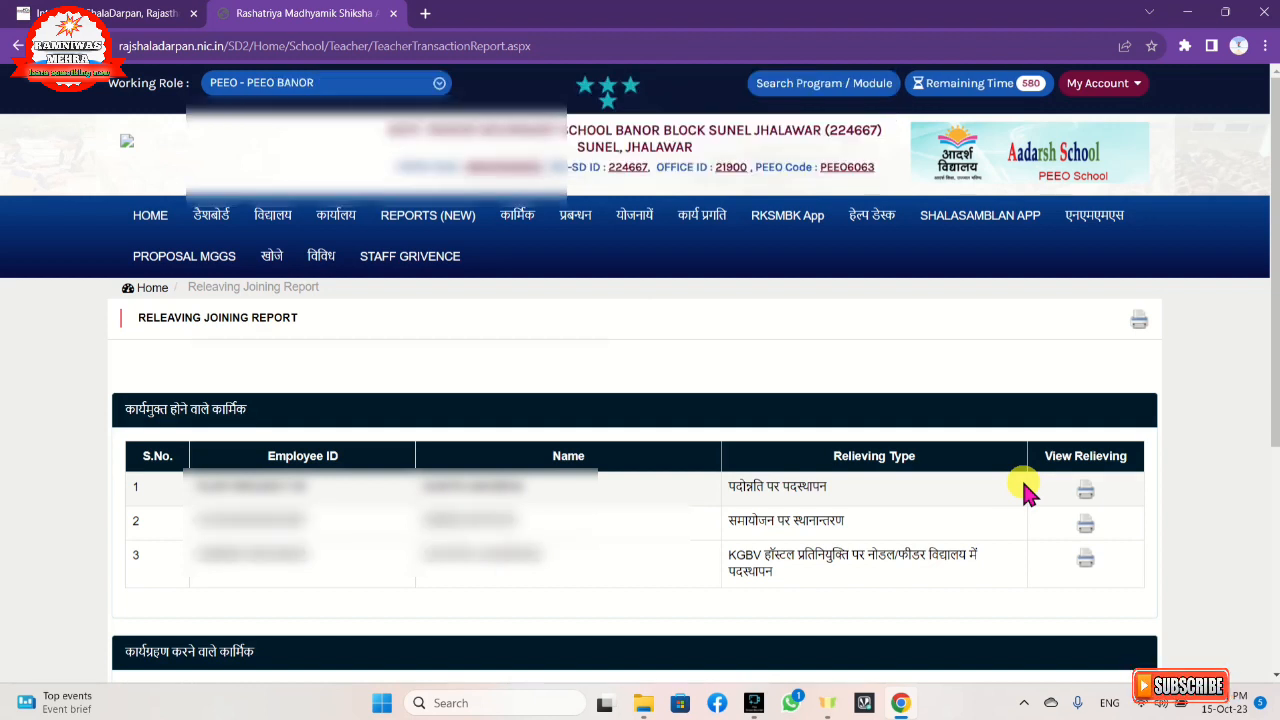
pyautogui.scroll(-4, 1028, 486)
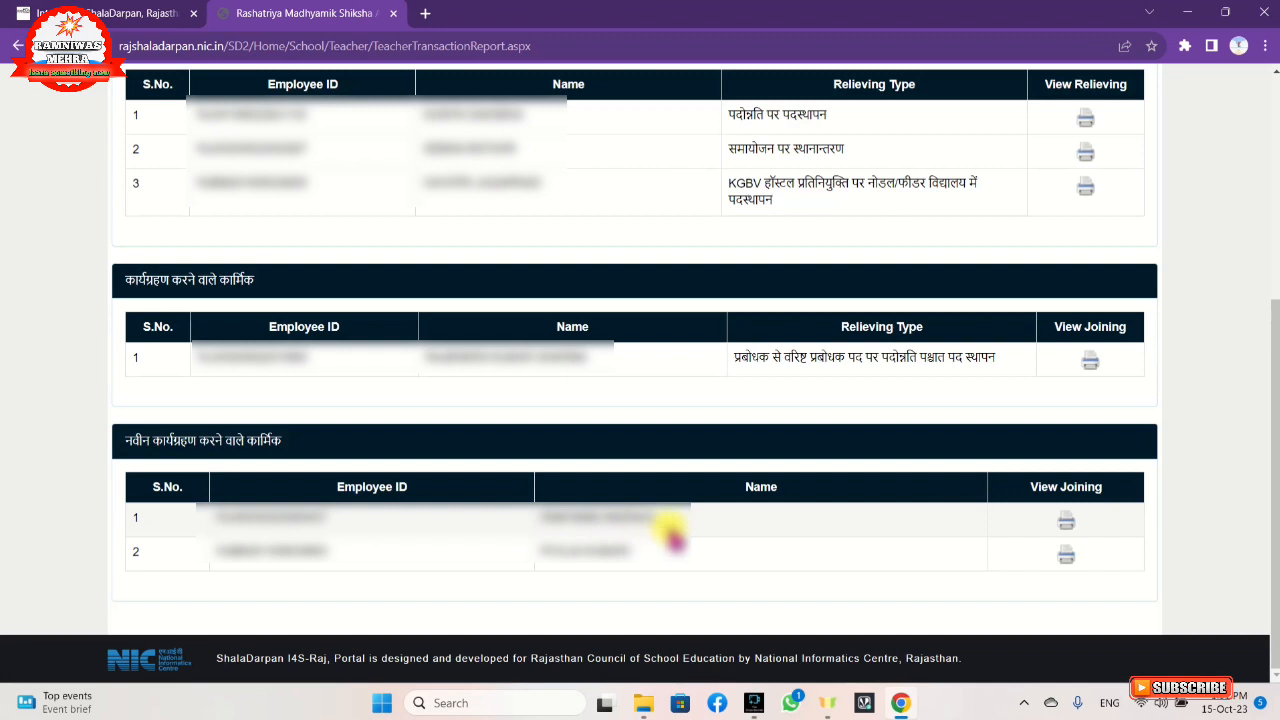
pyautogui.click(1066, 528)
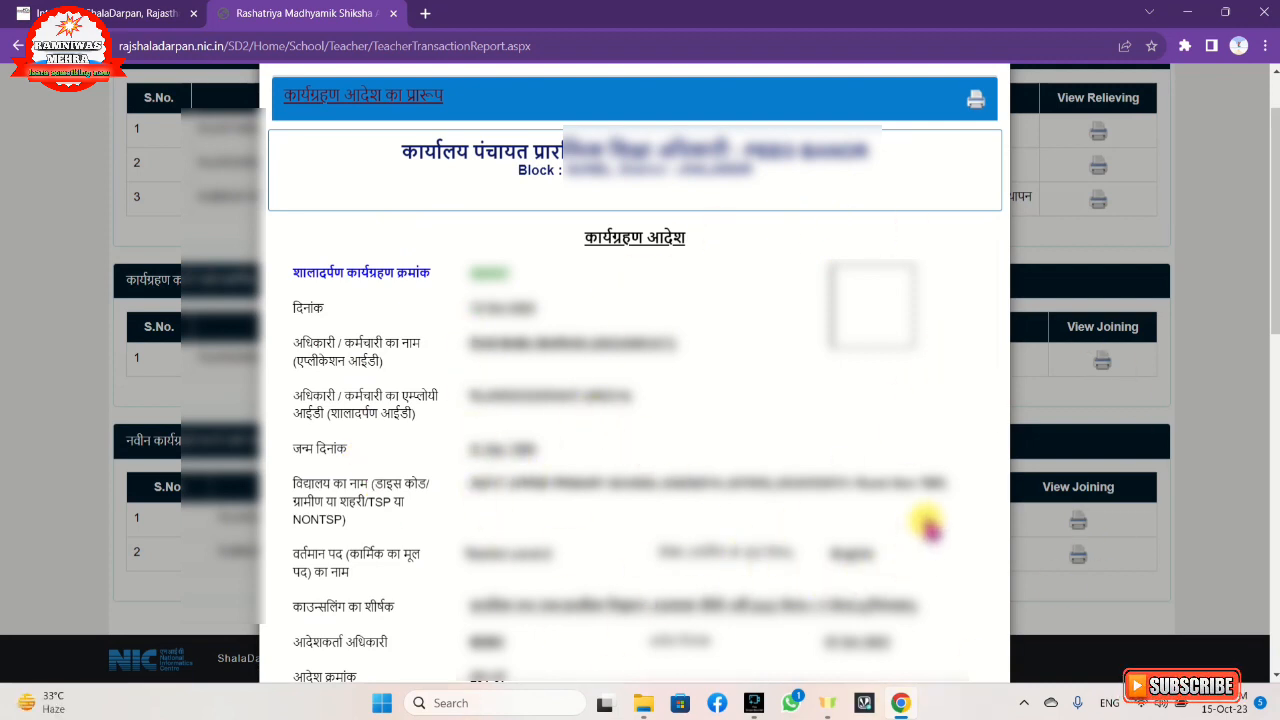
# Print the joining order, choosing Save as PDF as the destination.
pyautogui.click(978, 103)
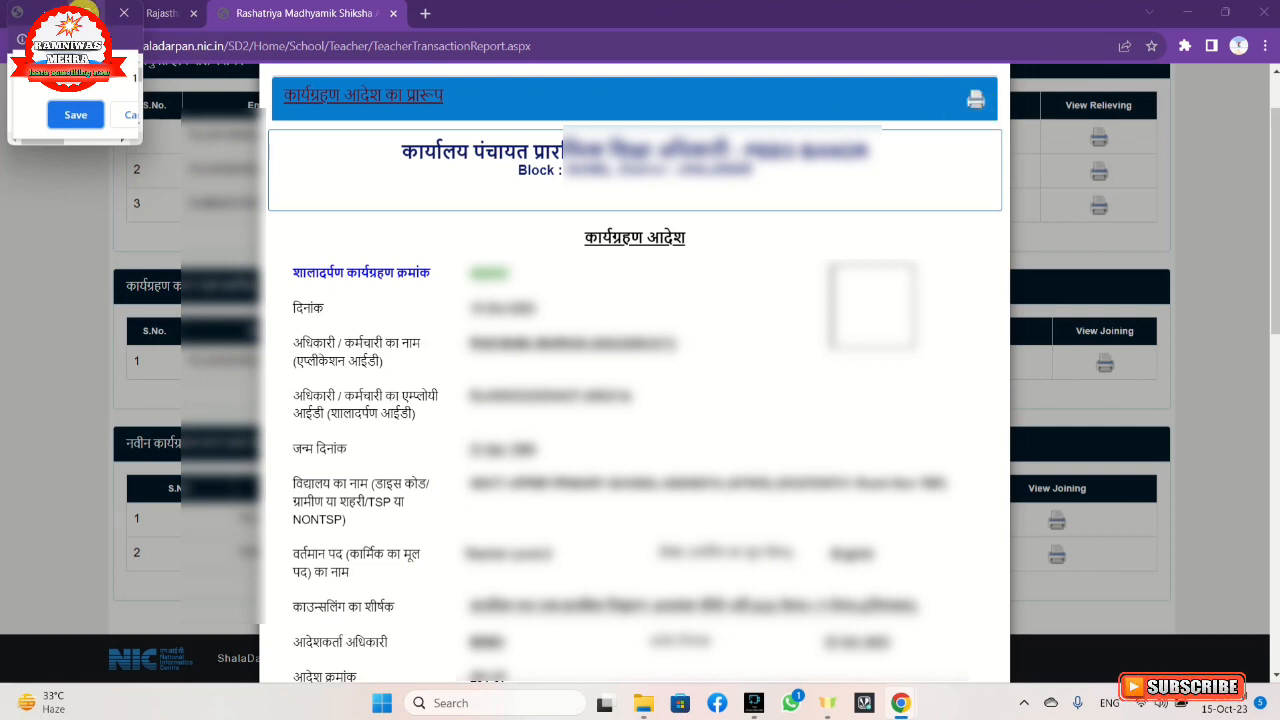
pyautogui.click(95, 12)
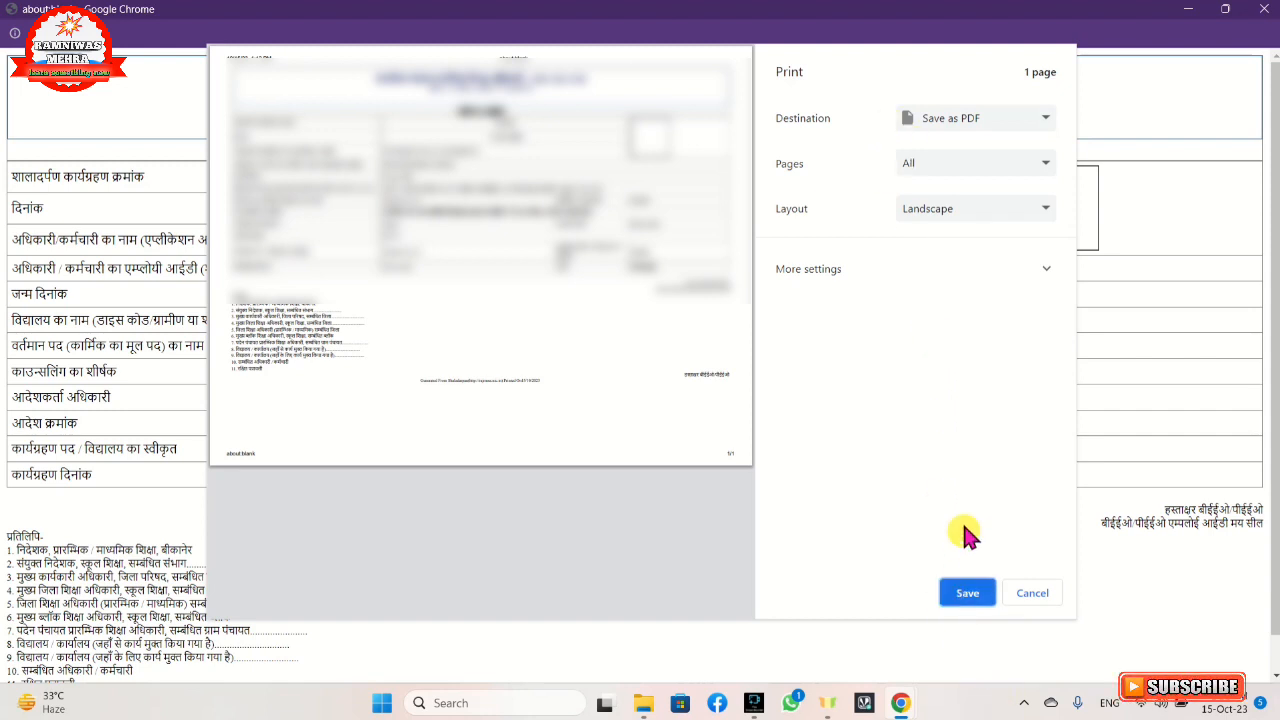
pyautogui.click(960, 120)
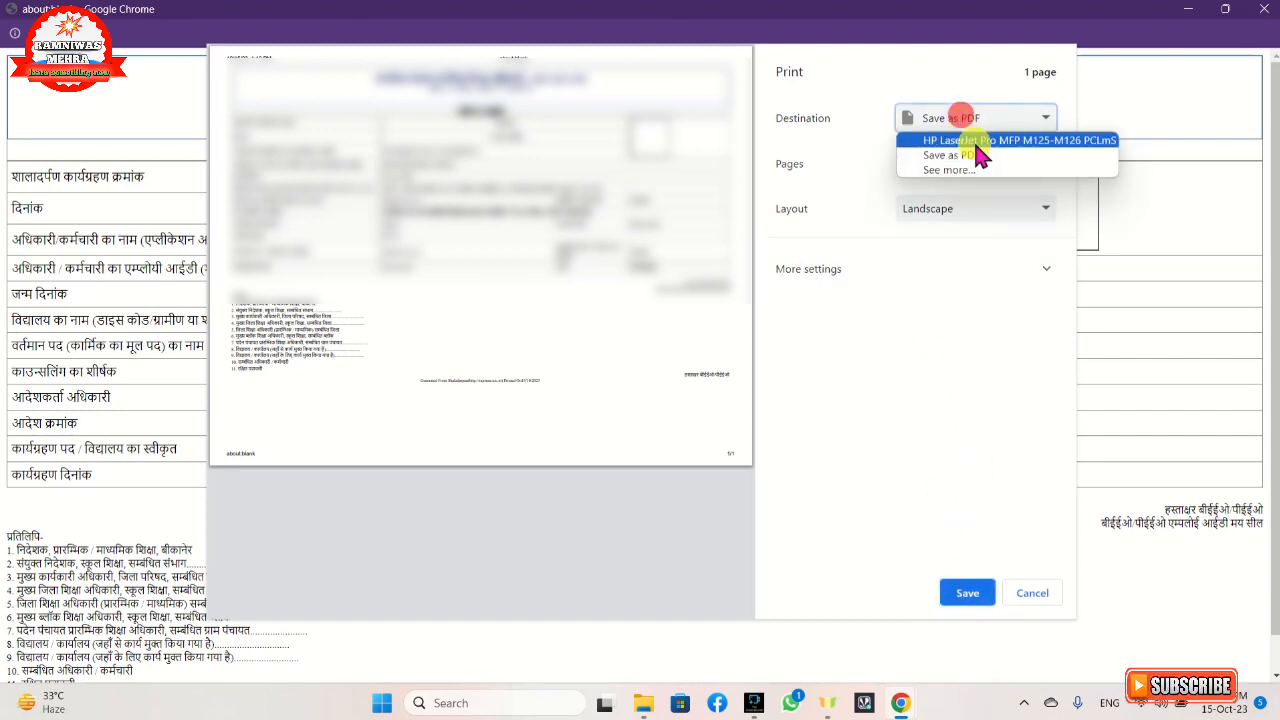
pyautogui.click(978, 140)
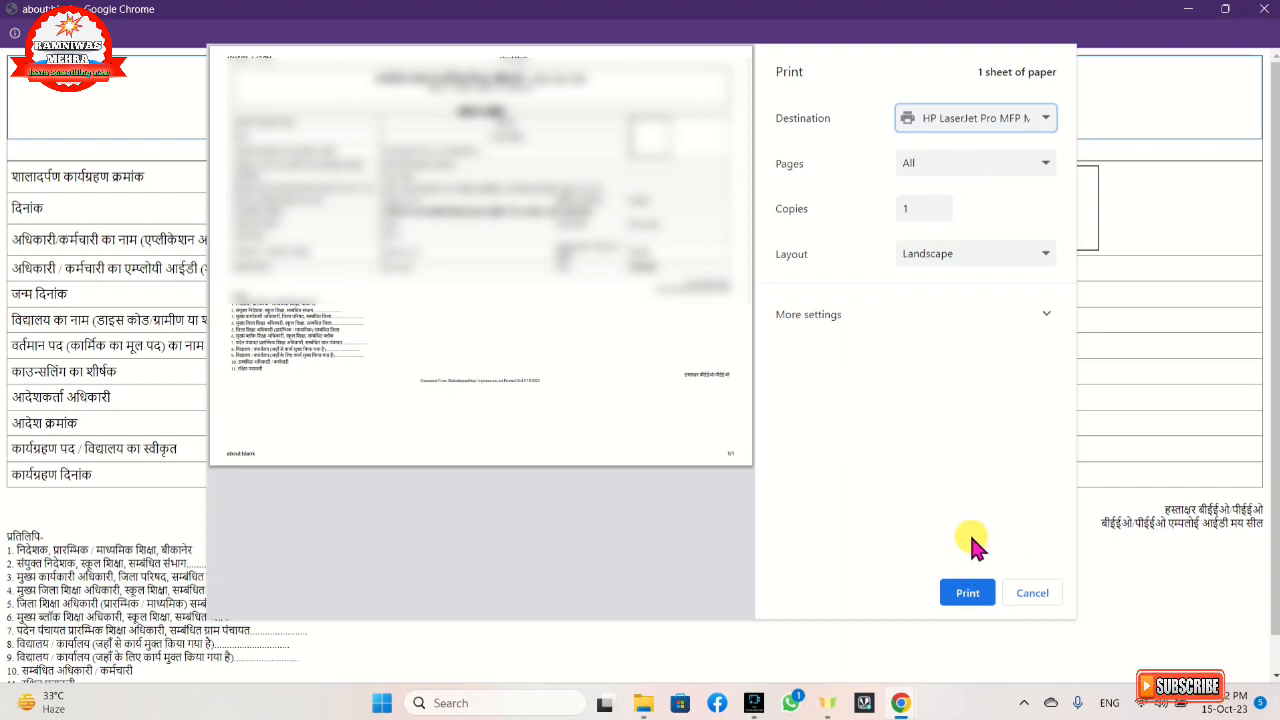
pyautogui.click(962, 601)
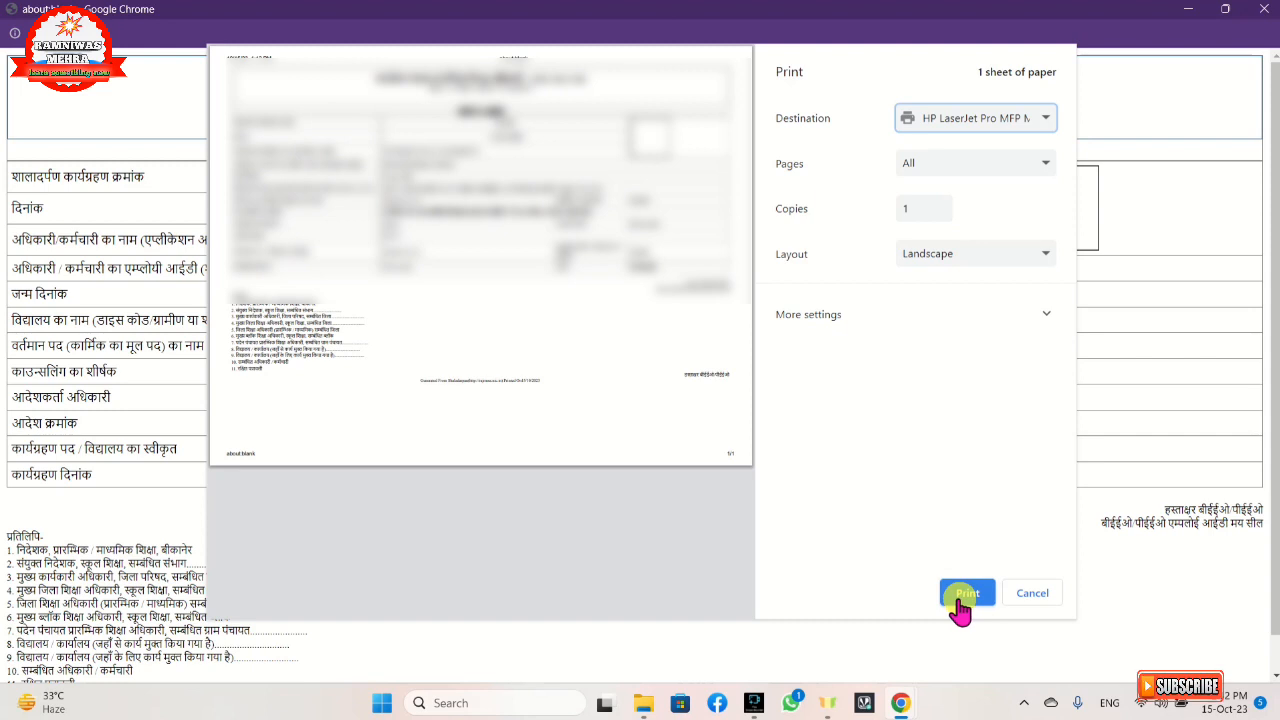
pyautogui.click(998, 113)
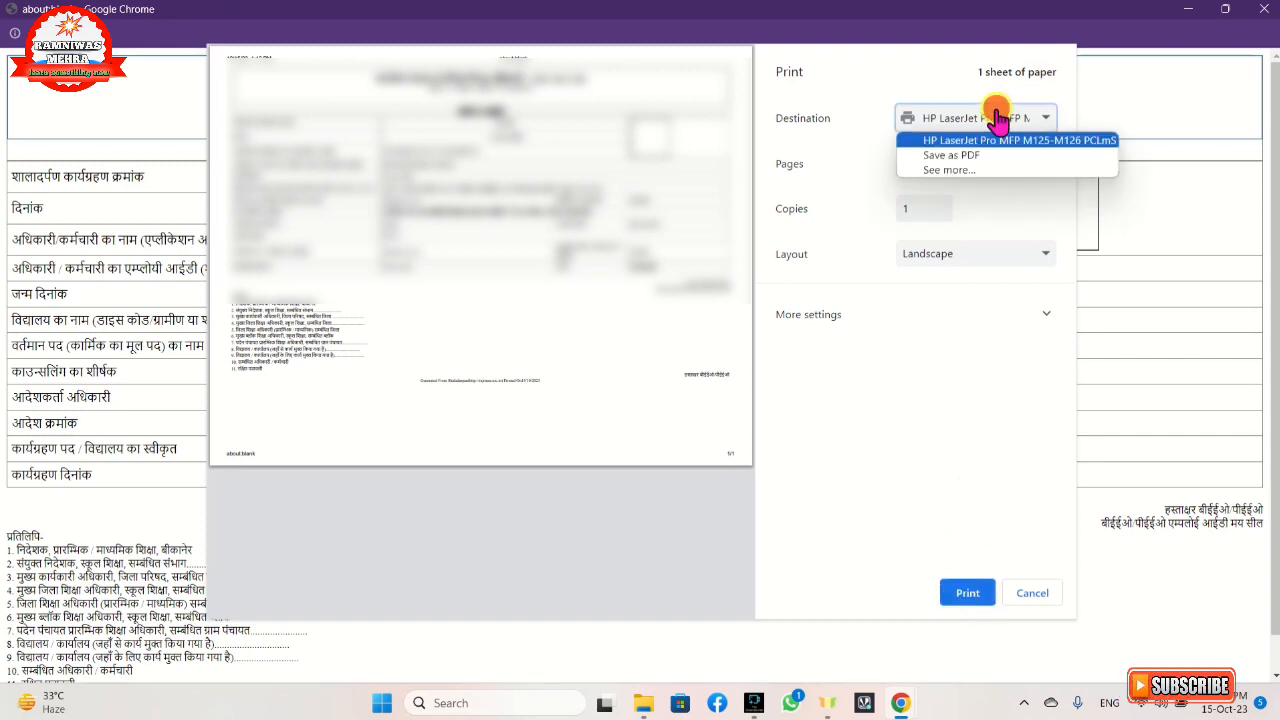
pyautogui.click(998, 156)
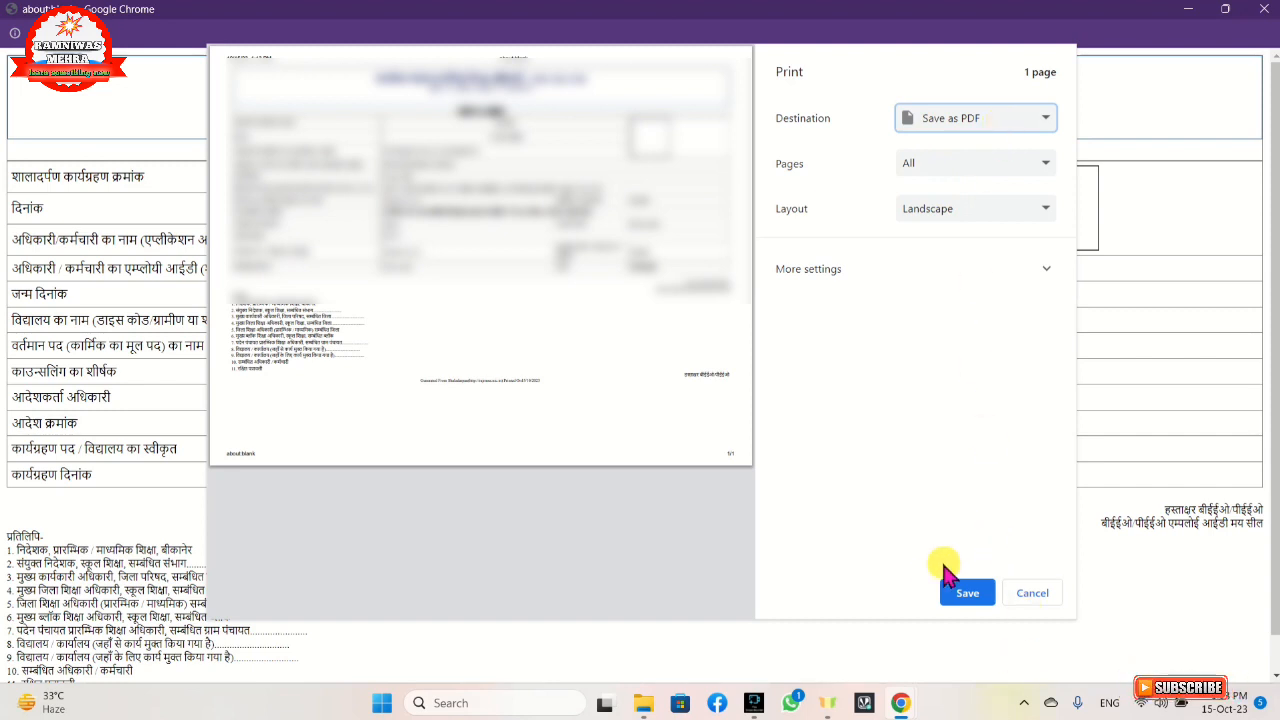
pyautogui.click(963, 596)
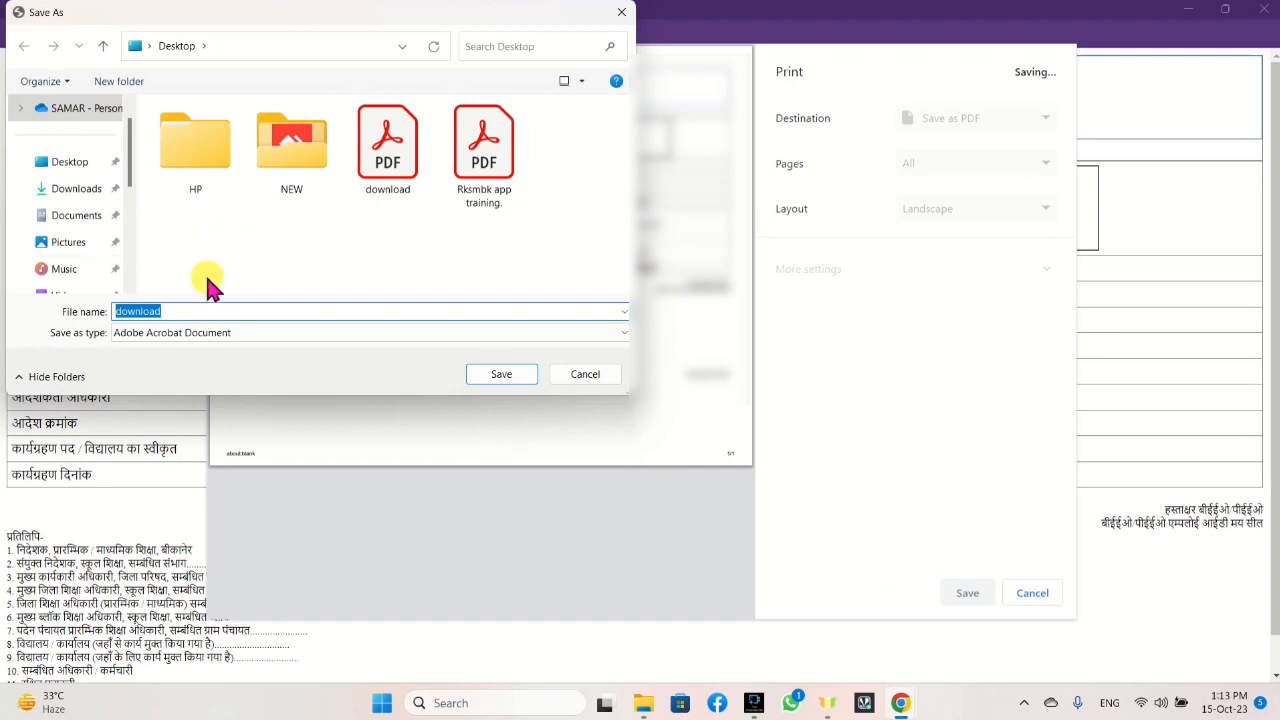
# Name the PDF file RB and save it to the Desktop.
pyautogui.click(190, 311)
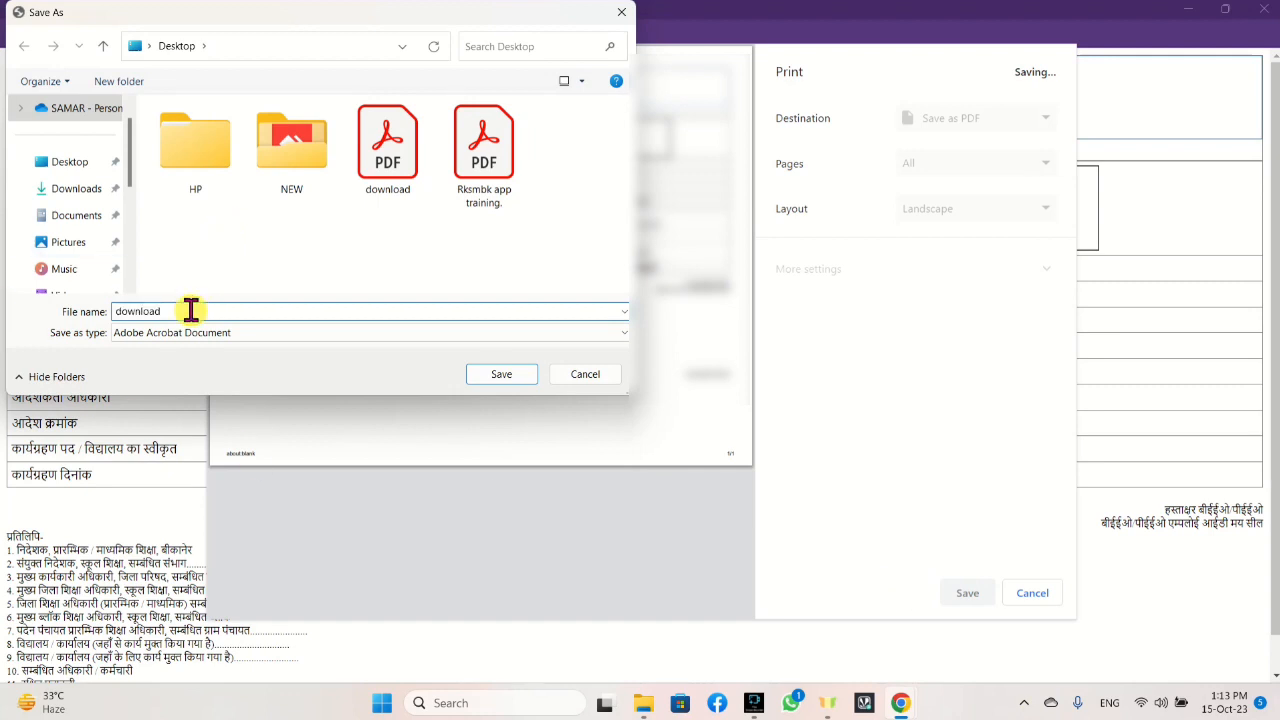
pyautogui.press('BackSpace')
pyautogui.press('BackSpace')
pyautogui.press('BackSpace')
pyautogui.press('BackSpace')
pyautogui.press('BackSpace')
pyautogui.press('BackSpace')
pyautogui.press('BackSpace')
pyautogui.press('BackSpace')
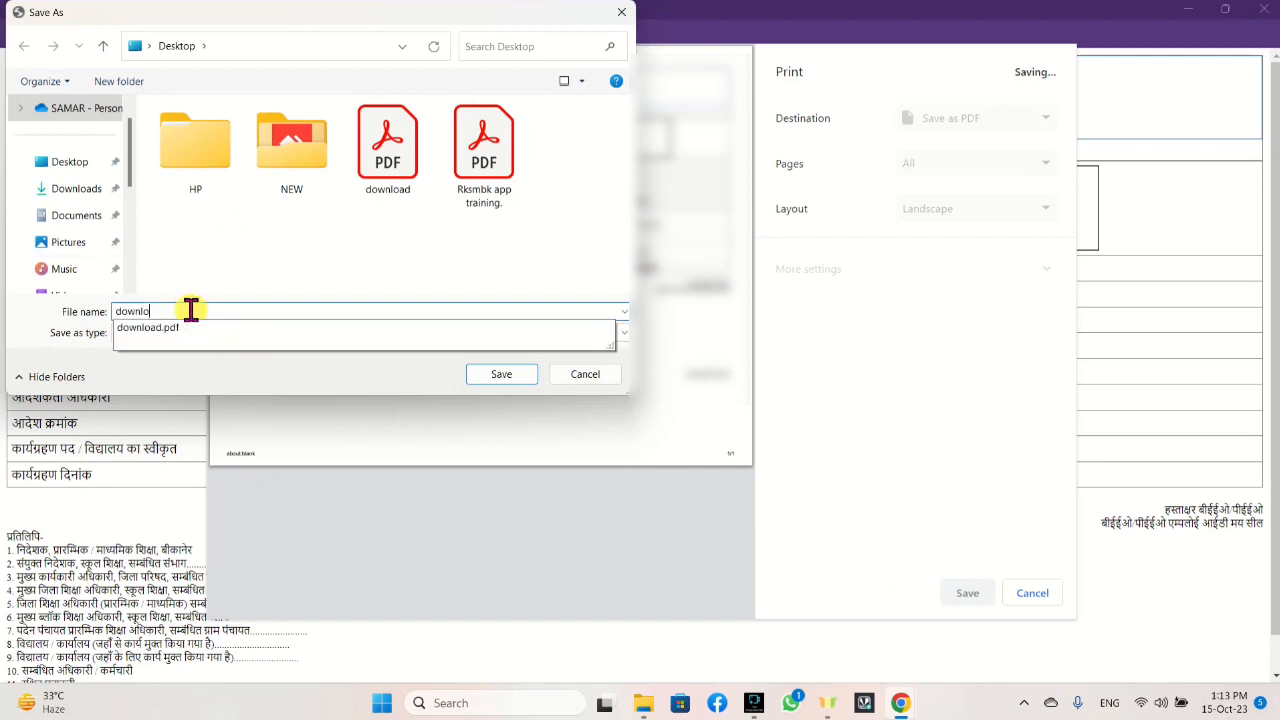
pyautogui.write('R')
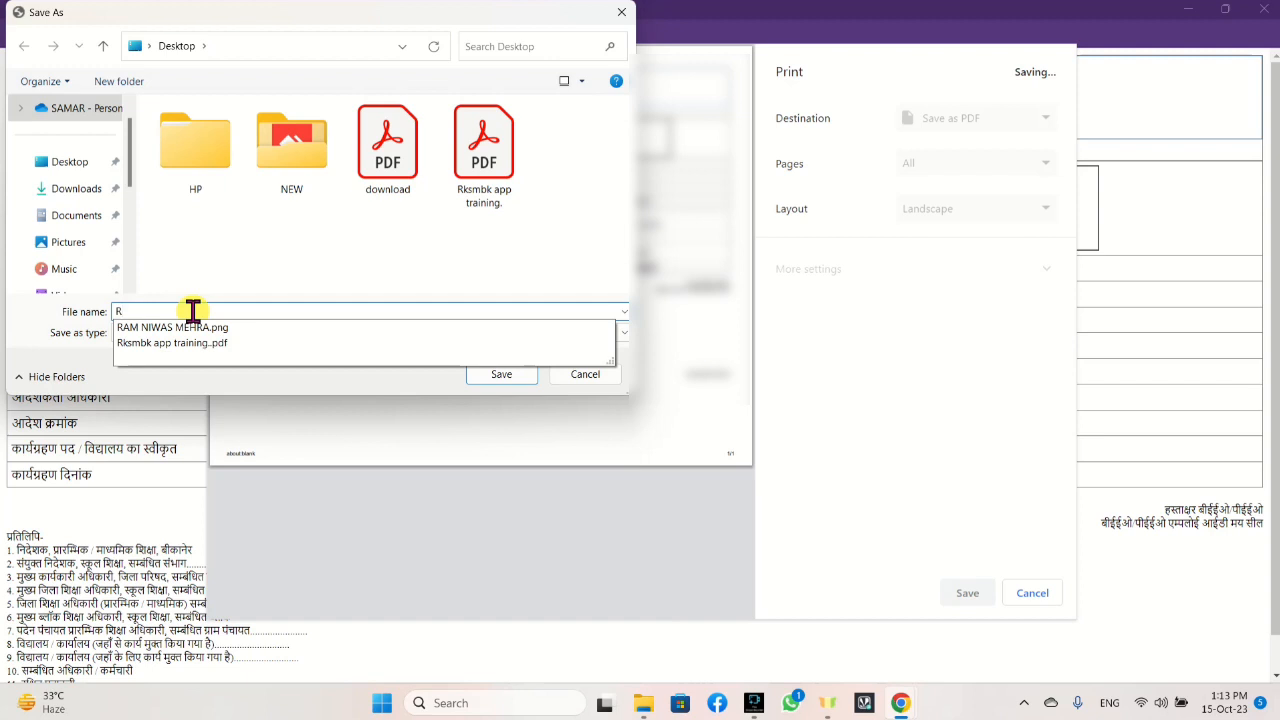
pyautogui.write('B')
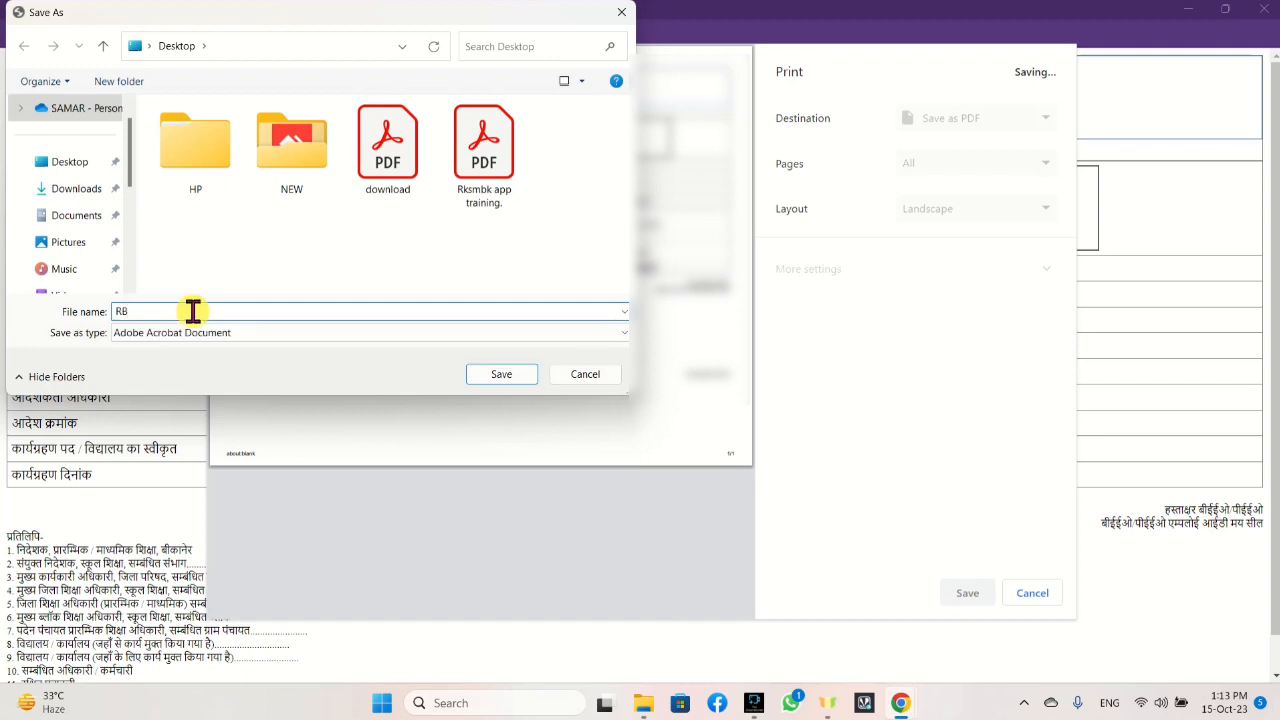
pyautogui.click(48, 170)
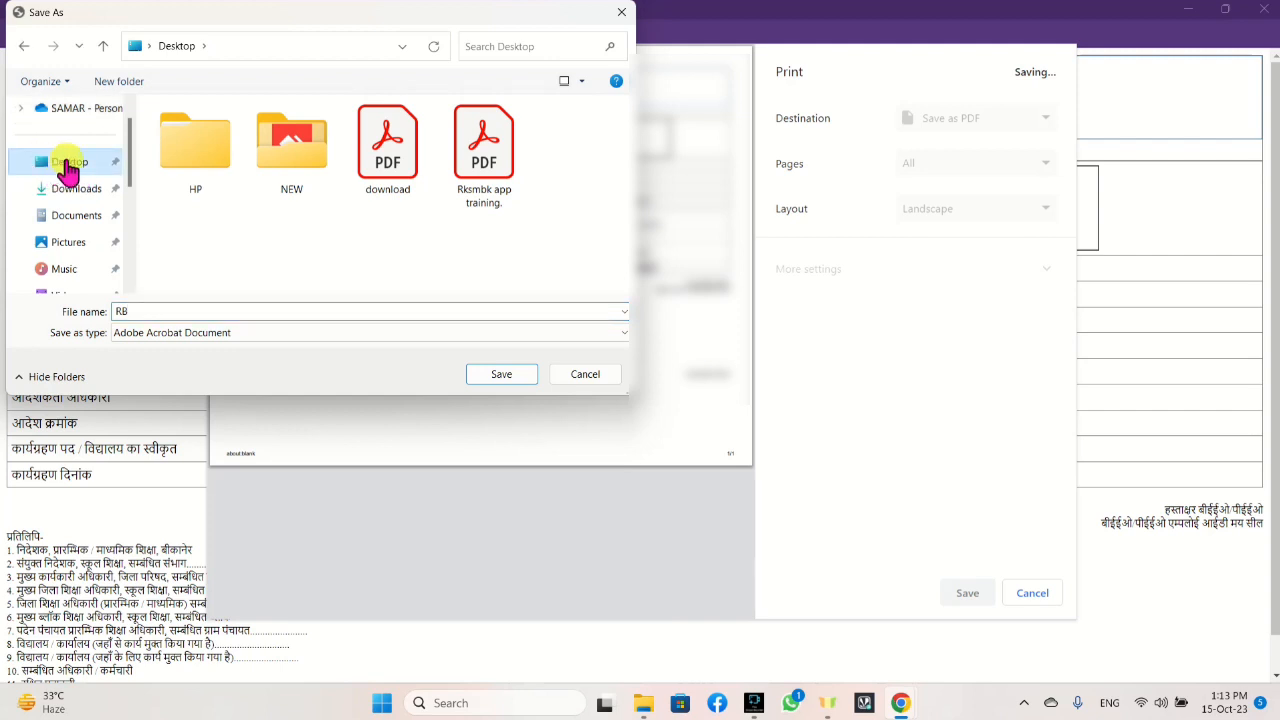
pyautogui.click(502, 374)
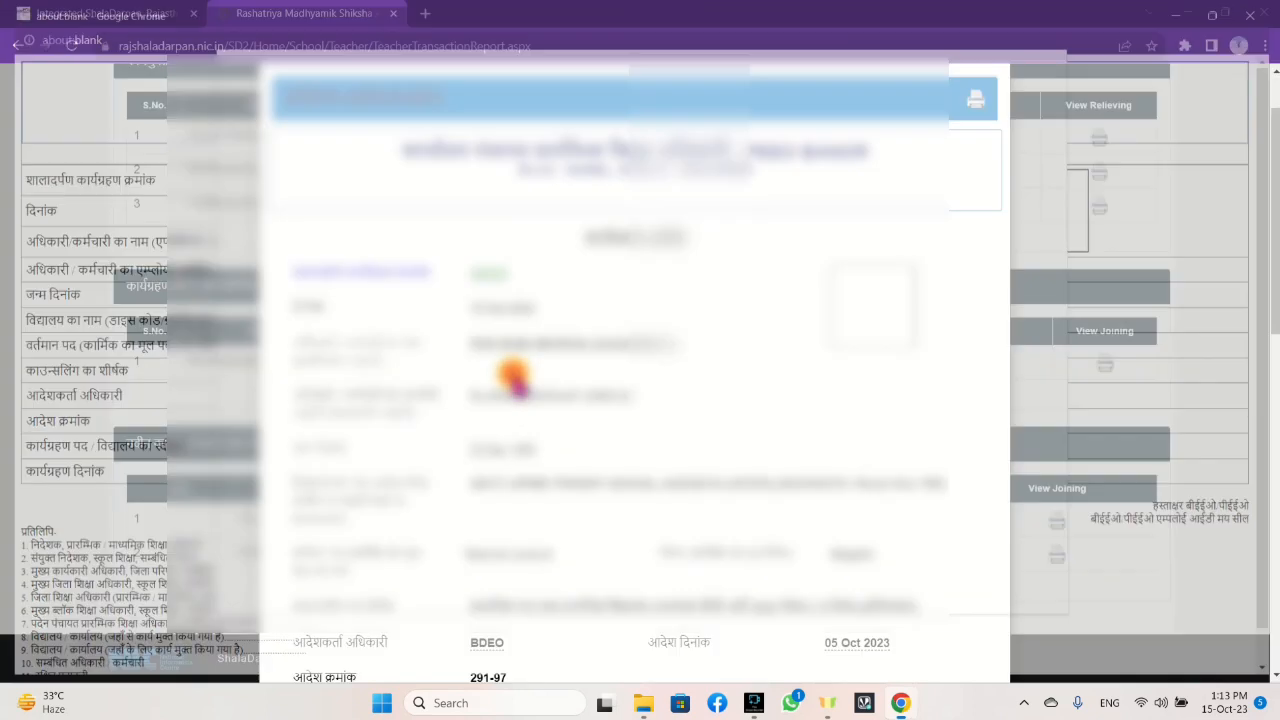